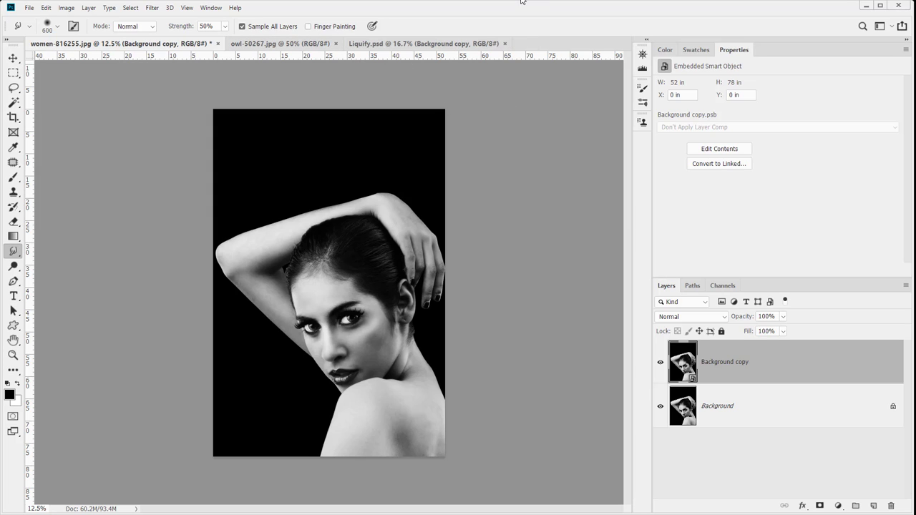
Close the Liquify.psd document
{"action": "left_click", "coordinate": [505, 44]}
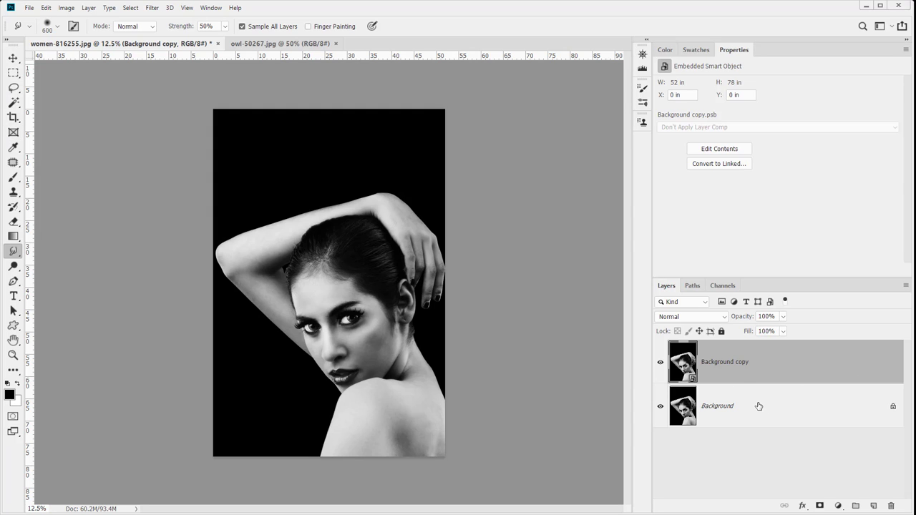
{"action": "left_click", "coordinate": [151, 7]}
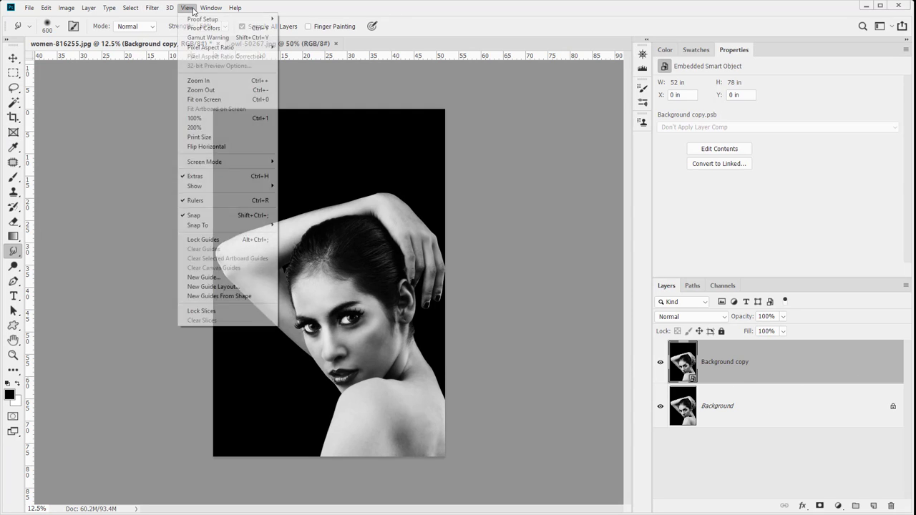
{"action": "mouse_move", "coordinate": [170, 9]}
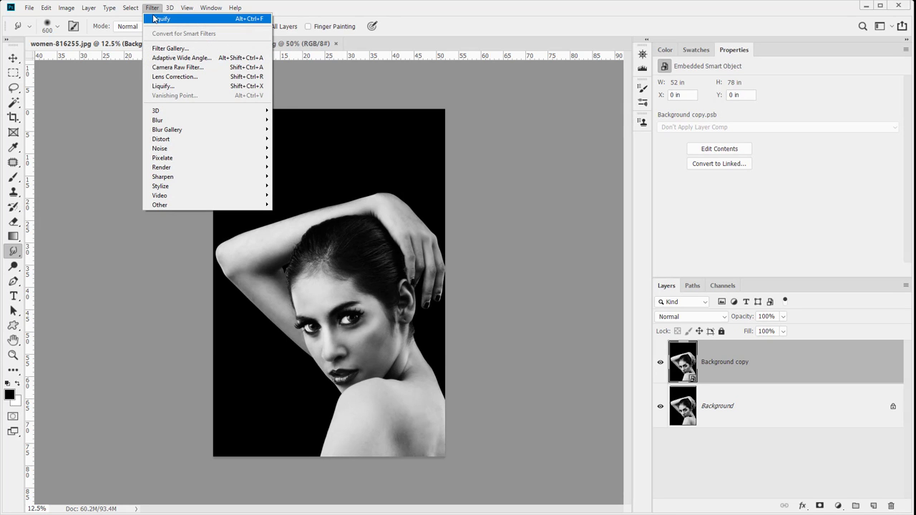
{"action": "left_click", "coordinate": [153, 18]}
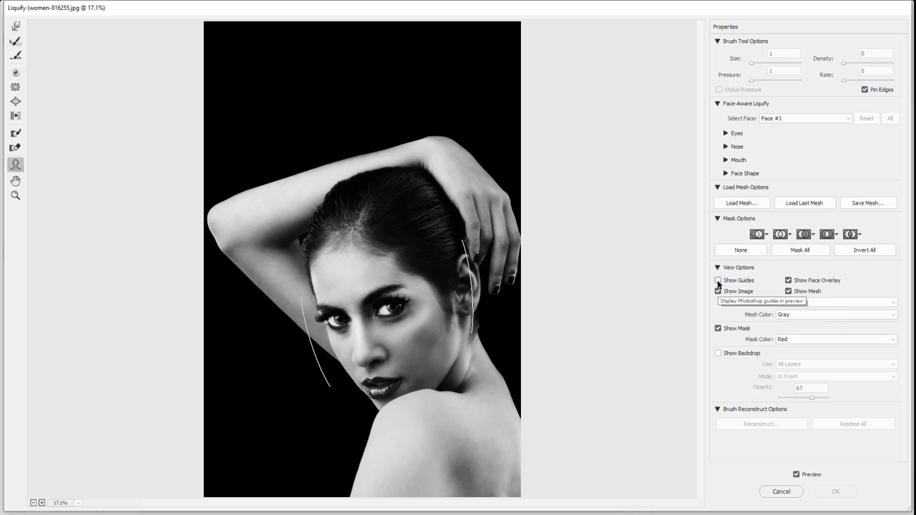
{"action": "left_click", "coordinate": [717, 280]}
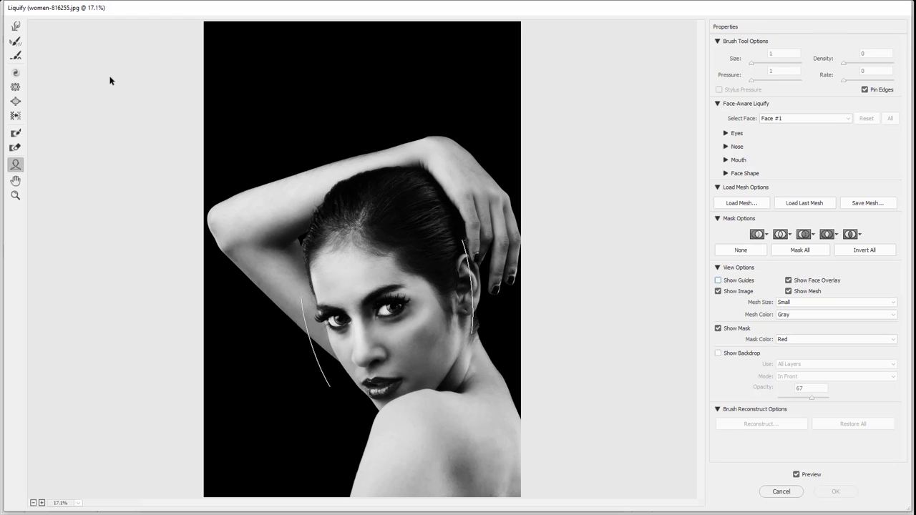
{"action": "left_click", "coordinate": [779, 492]}
Add a horizontal guide across the black area above the raised arm and set the canvas guide color to Cyan
{"action": "left_click_drag", "start_coordinate": [123, 57], "coordinate": [171, 174]}
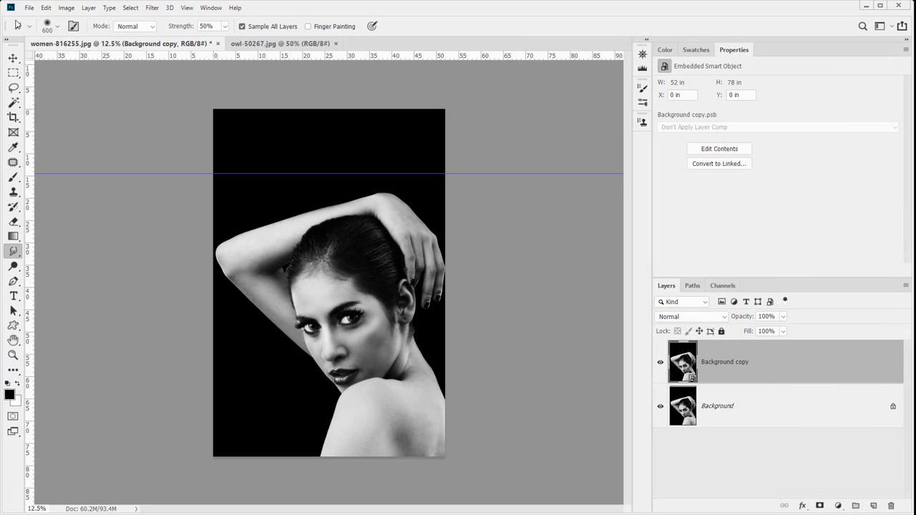
{"action": "left_click", "coordinate": [45, 8]}
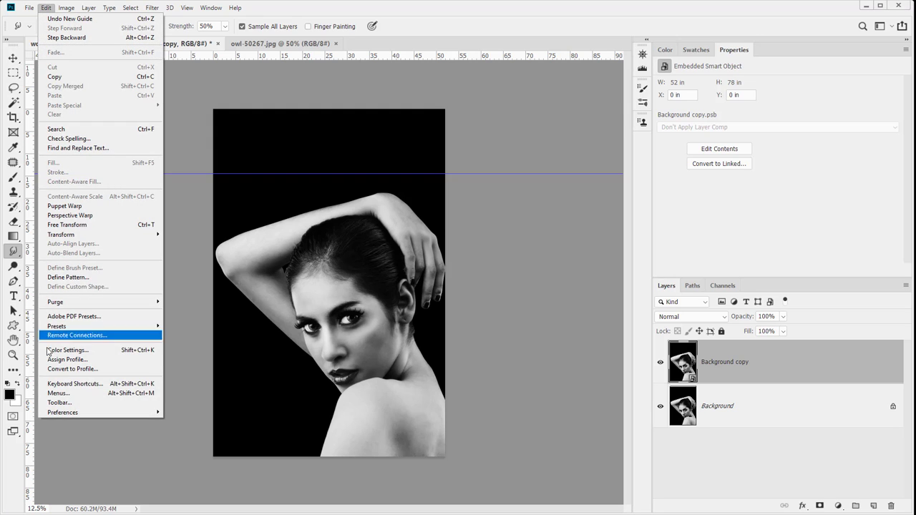
{"action": "mouse_move", "coordinate": [63, 412]}
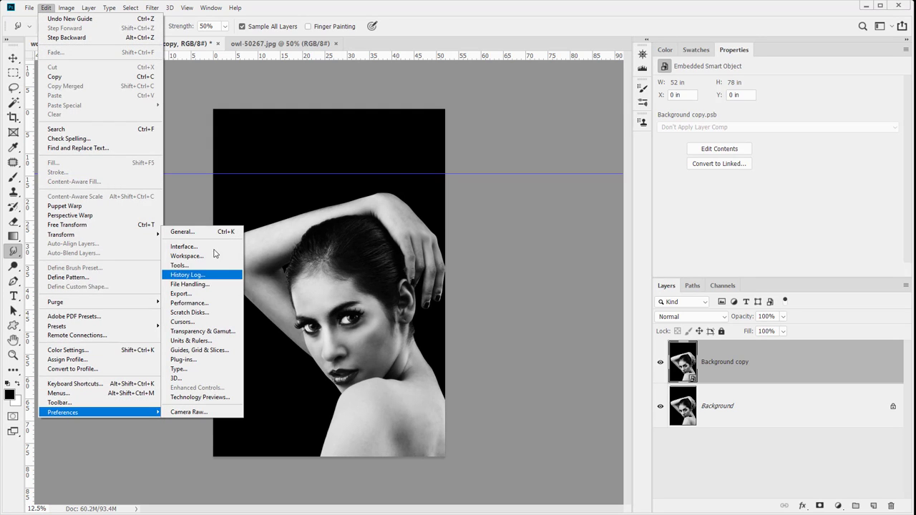
{"action": "left_click", "coordinate": [215, 351]}
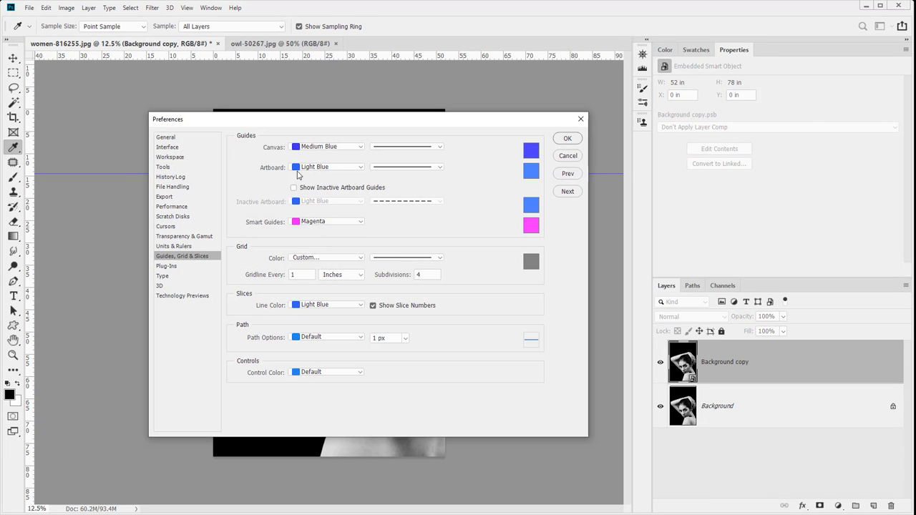
{"action": "left_click", "coordinate": [299, 147]}
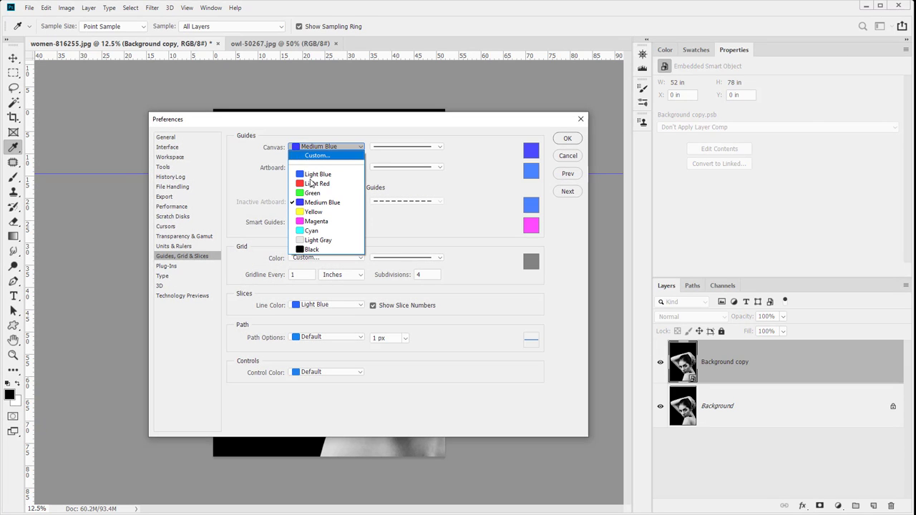
{"action": "left_click", "coordinate": [311, 231]}
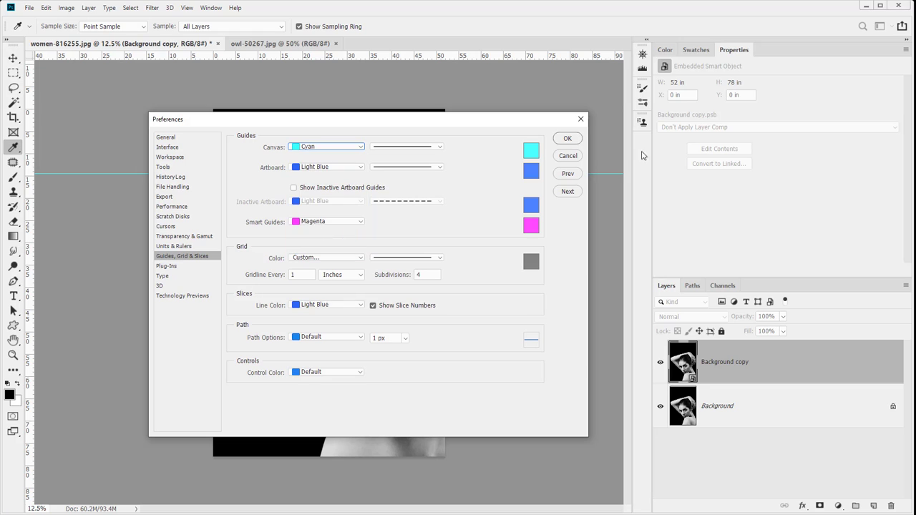
{"action": "left_click", "coordinate": [567, 139]}
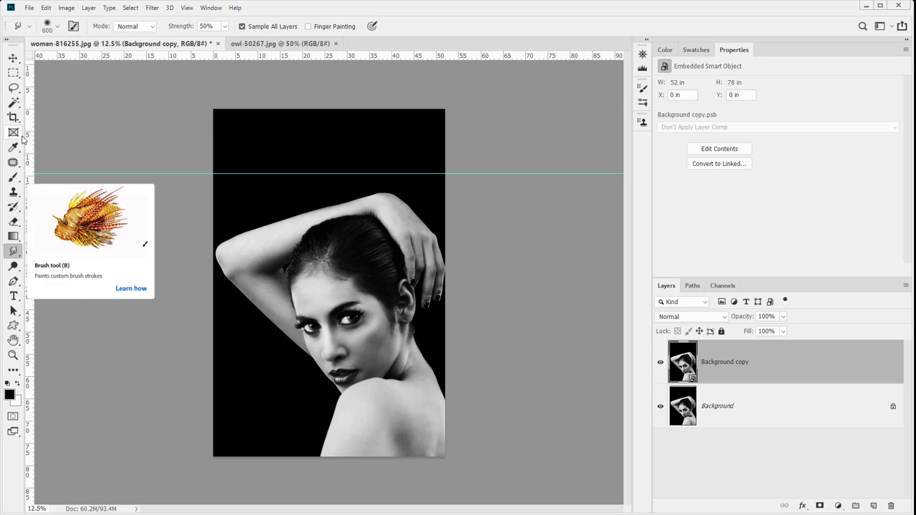
Open the Liquify filter on the Background copy layer and toggle the guides on and off in the preview
{"action": "left_click", "coordinate": [150, 9]}
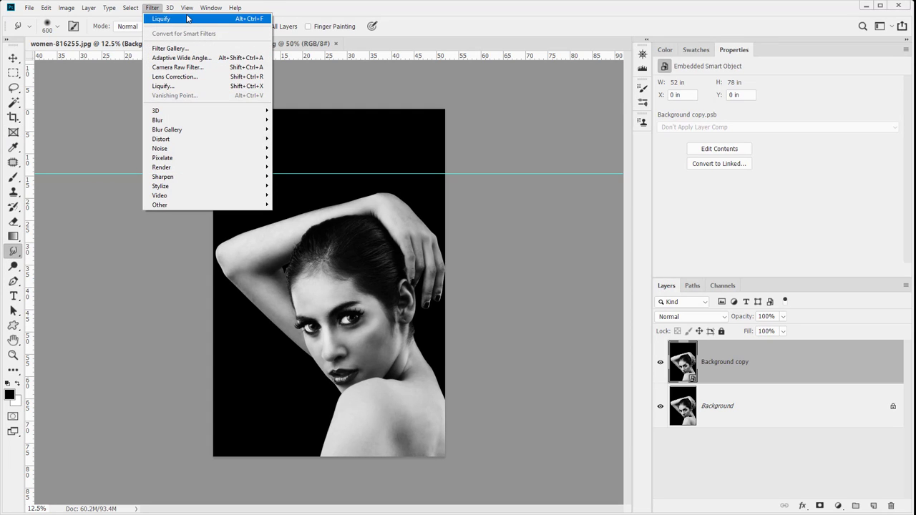
{"action": "left_click", "coordinate": [183, 87]}
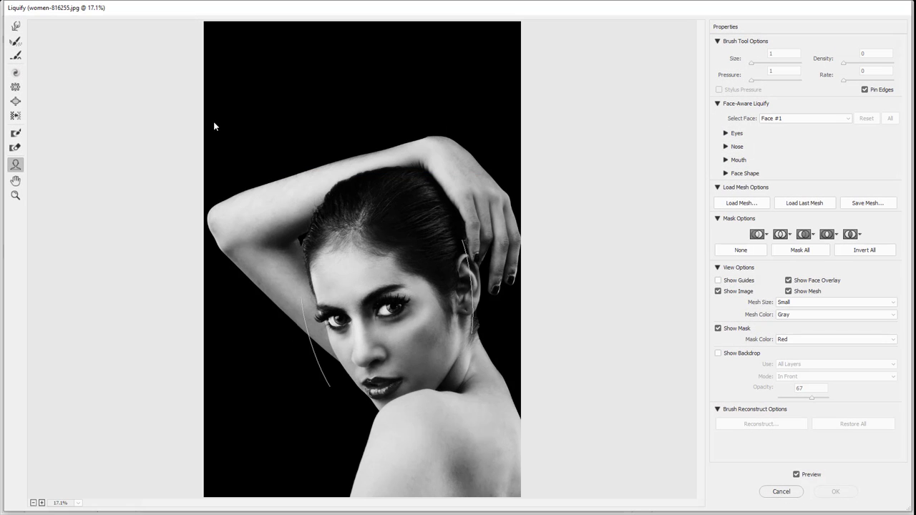
{"action": "left_click", "coordinate": [718, 280]}
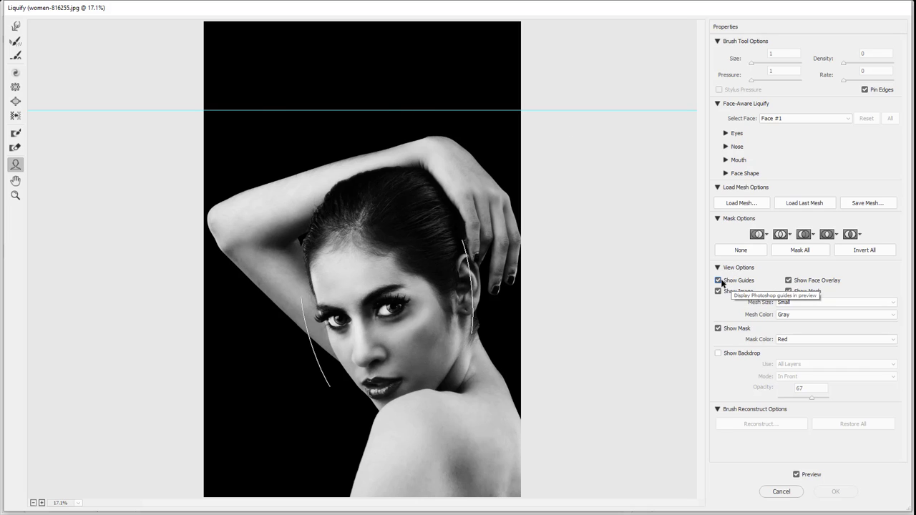
{"action": "left_click", "coordinate": [718, 280]}
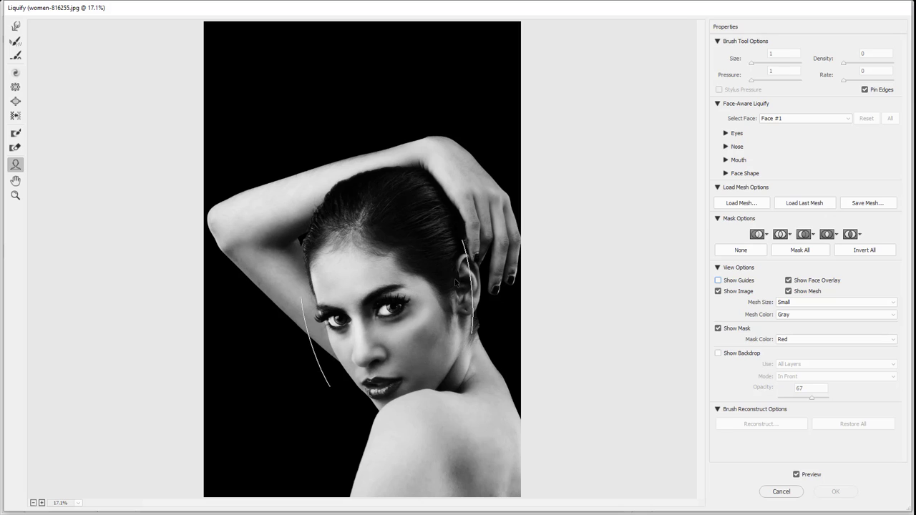
Set the left eye size to 100 and the nose height and width to 100 by reshaping the face in the preview
{"action": "mouse_move", "coordinate": [312, 324]}
{"action": "left_click_drag", "start_coordinate": [309, 335], "coordinate": [195, 350]}
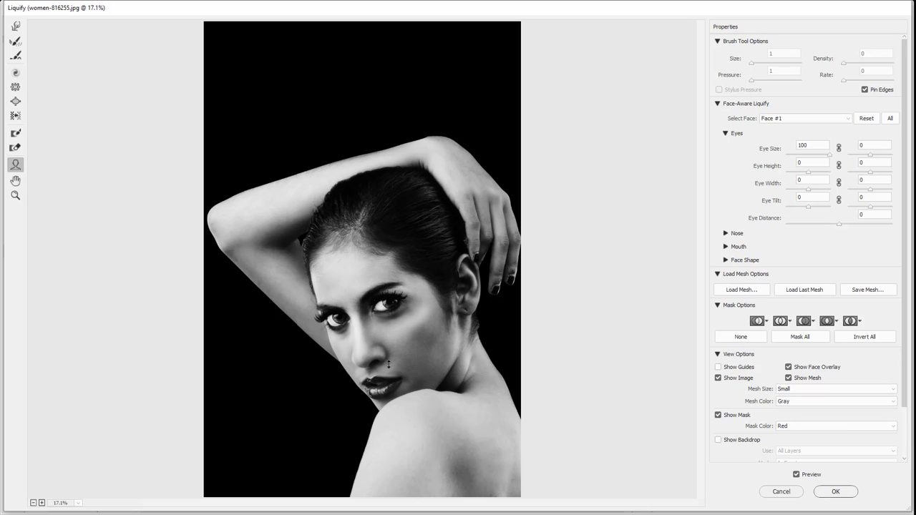
{"action": "mouse_move", "coordinate": [391, 353]}
{"action": "left_mouse_down"}
{"action": "mouse_move", "coordinate": [384, 343]}
{"action": "mouse_move", "coordinate": [404, 346]}
{"action": "left_mouse_up"}
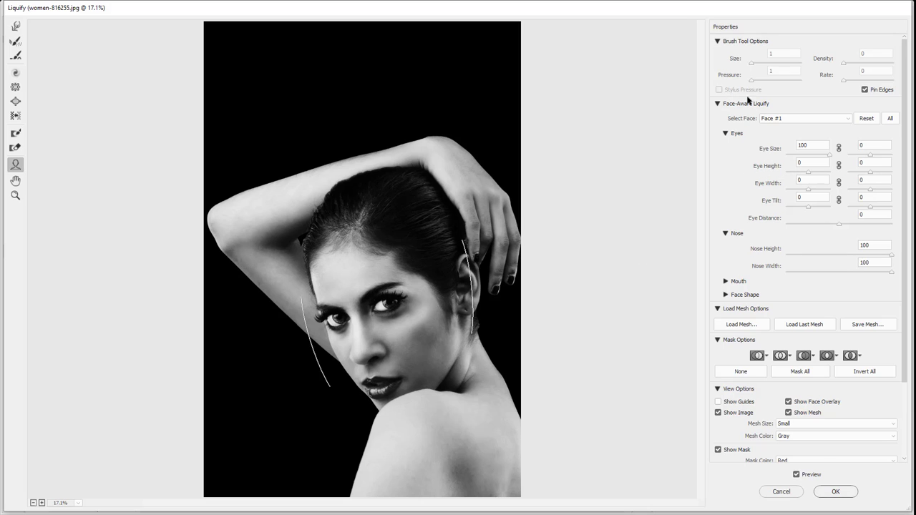
Set the face shape to forehead 100, chin height -100, jawline 100 and face width 100
{"action": "left_click", "coordinate": [723, 295]}
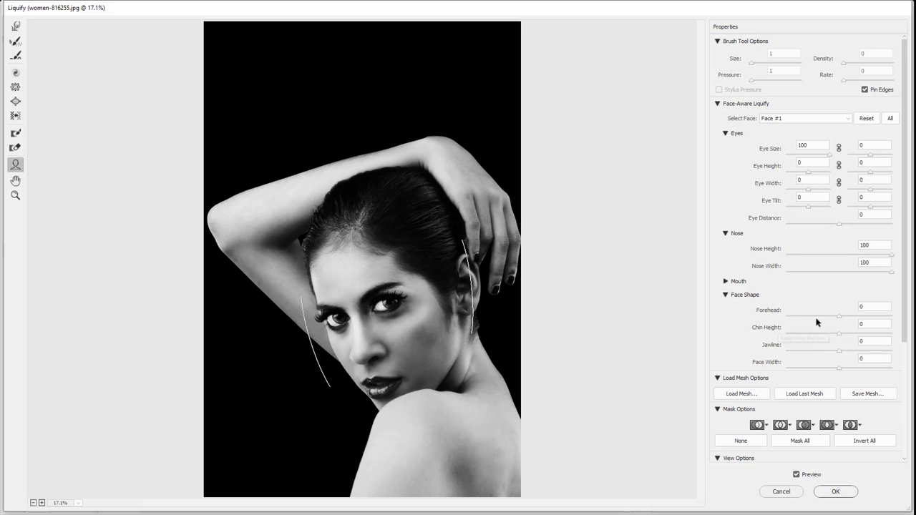
{"action": "left_click_drag", "start_coordinate": [840, 317], "coordinate": [911, 317]}
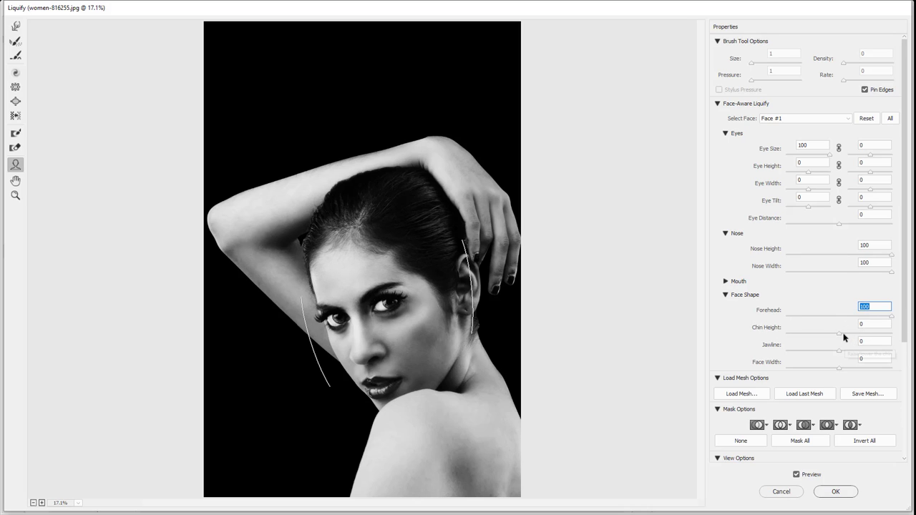
{"action": "left_click_drag", "start_coordinate": [839, 334], "coordinate": [709, 337]}
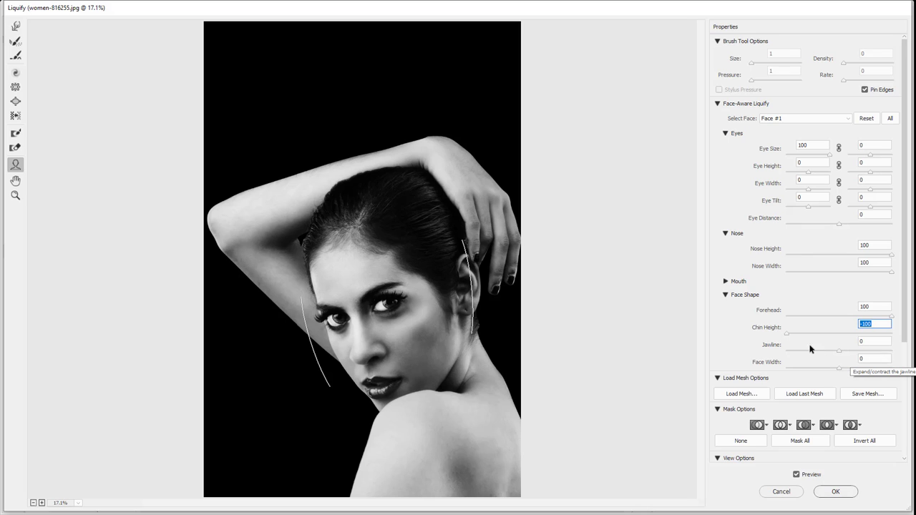
{"action": "left_click_drag", "start_coordinate": [811, 348], "coordinate": [899, 357]}
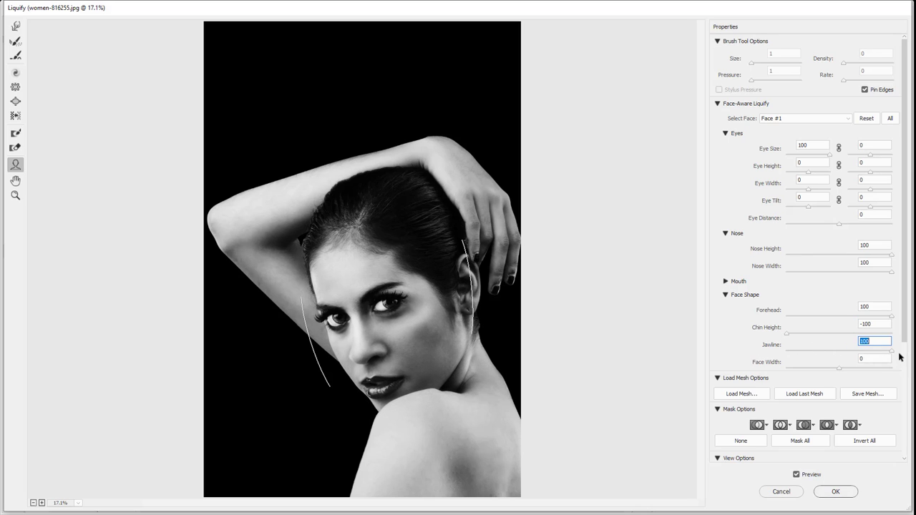
{"action": "left_click_drag", "start_coordinate": [839, 368], "coordinate": [911, 373]}
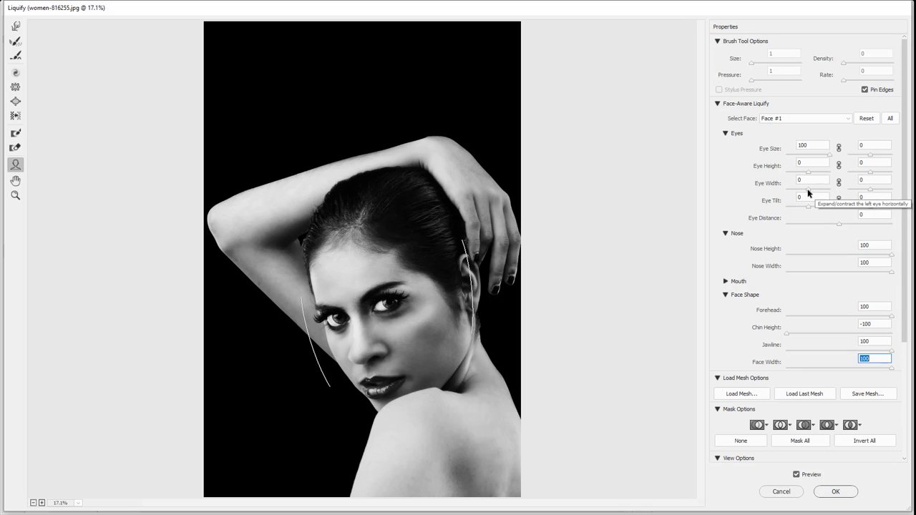
Set the eye distance to 100 and the eye tilt to -100 for the left eye and 100 for the right eye
{"action": "left_click_drag", "start_coordinate": [808, 191], "coordinate": [744, 207]}
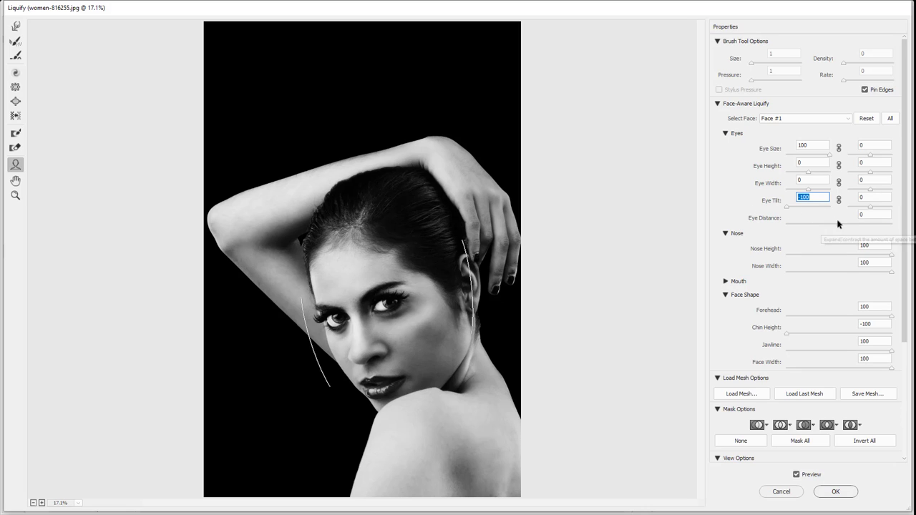
{"action": "left_click_drag", "start_coordinate": [845, 224], "coordinate": [908, 227]}
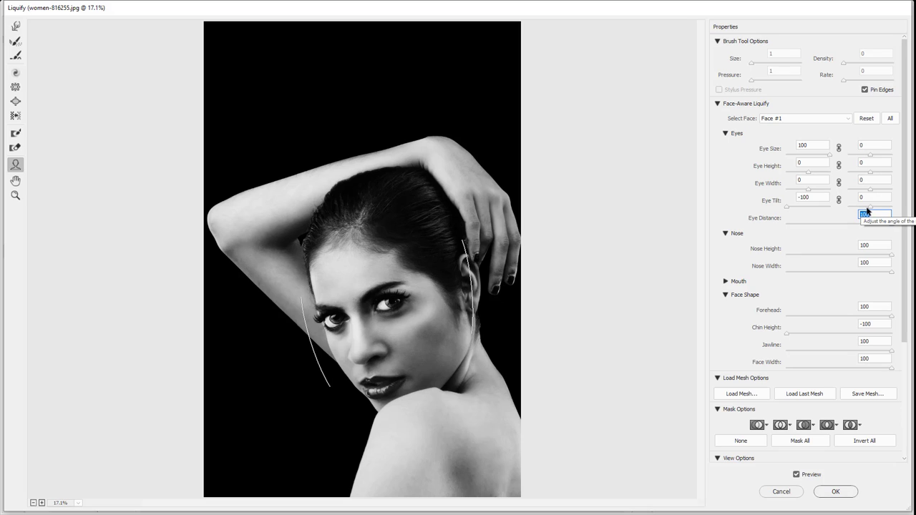
{"action": "left_click_drag", "start_coordinate": [868, 206], "coordinate": [846, 210]}
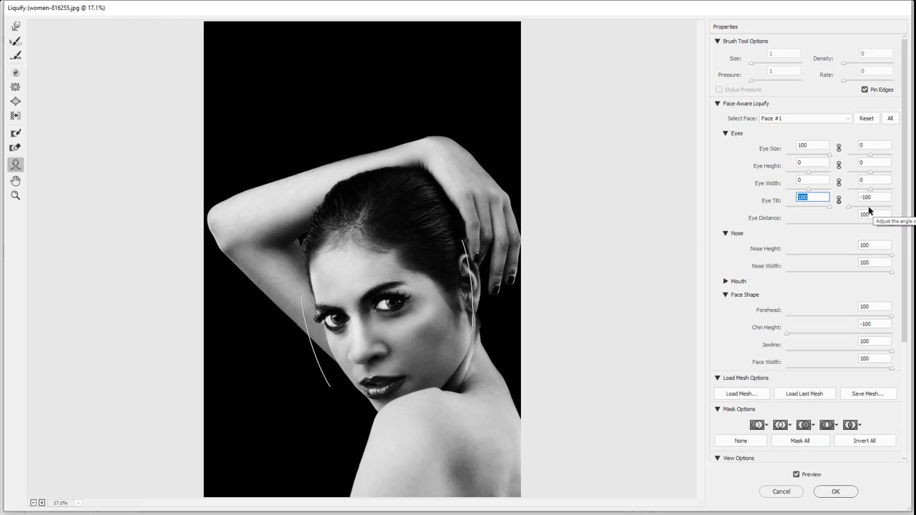
{"action": "left_click_drag", "start_coordinate": [850, 207], "coordinate": [903, 207]}
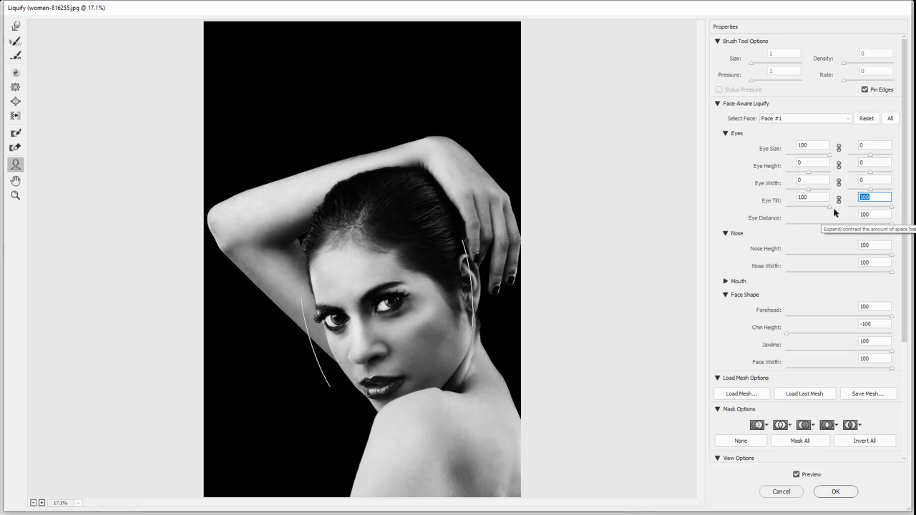
{"action": "left_click_drag", "start_coordinate": [831, 207], "coordinate": [766, 206]}
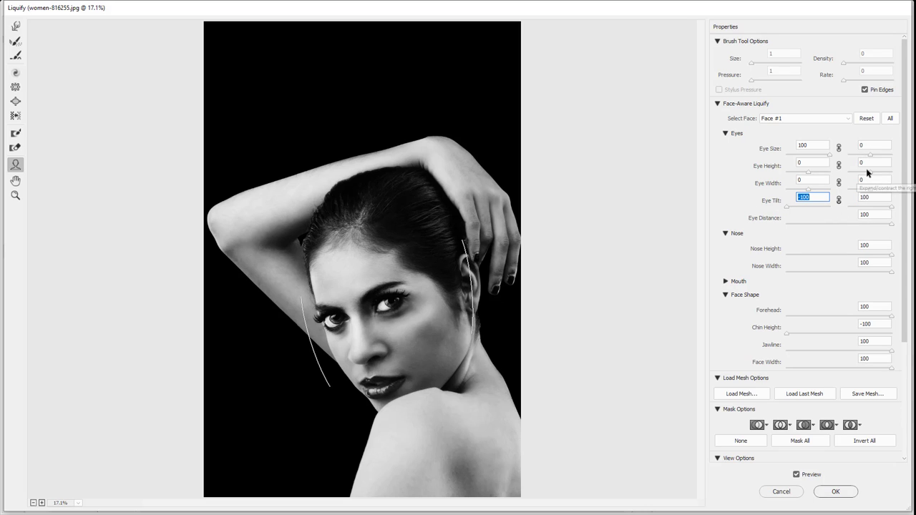
Set the eye height to -100 for the left eye and 100 for the right, and the right eye size to -100
{"action": "left_click_drag", "start_coordinate": [868, 171], "coordinate": [905, 174]}
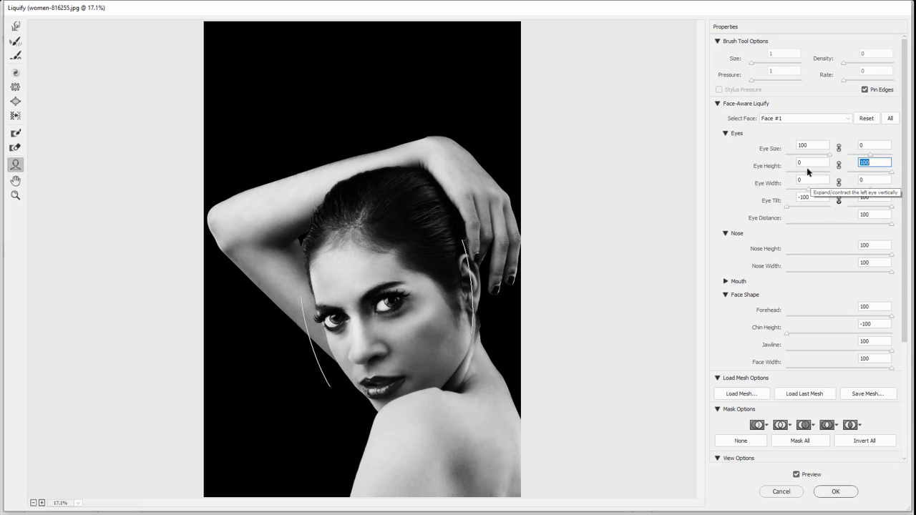
{"action": "left_click_drag", "start_coordinate": [808, 172], "coordinate": [772, 174]}
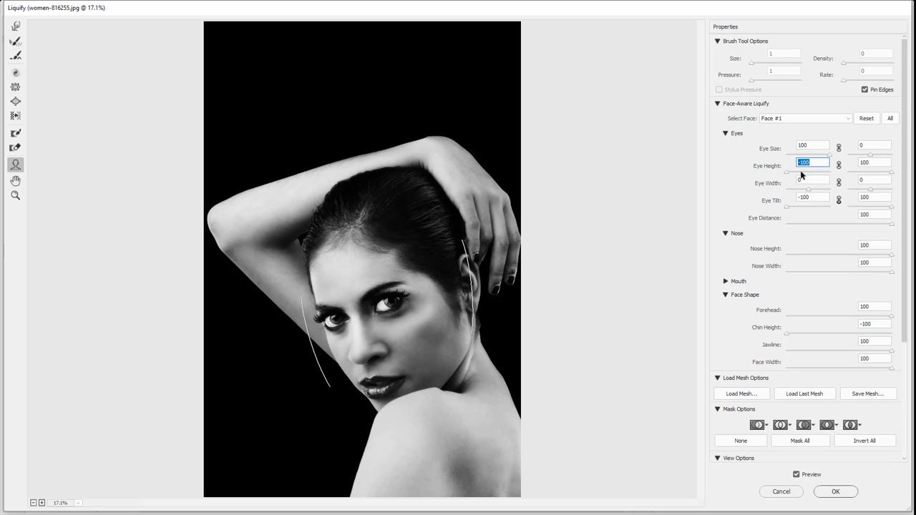
{"action": "left_click_drag", "start_coordinate": [870, 154], "coordinate": [831, 151]}
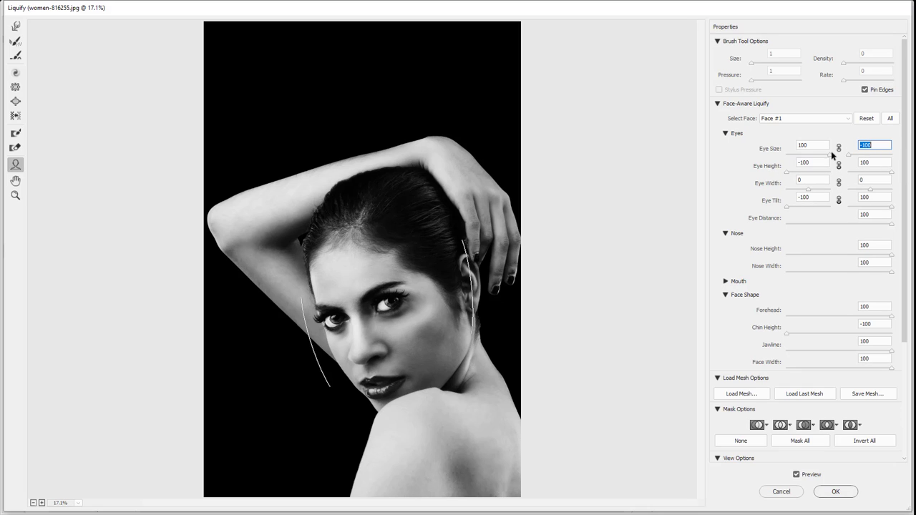
Reshape the face in the preview: left eye size -100, width 100, tilt 100; right eye size 100, width -100; nose height -100
{"action": "mouse_move", "coordinate": [313, 310]}
{"action": "left_click_drag", "start_coordinate": [315, 320], "coordinate": [396, 268]}
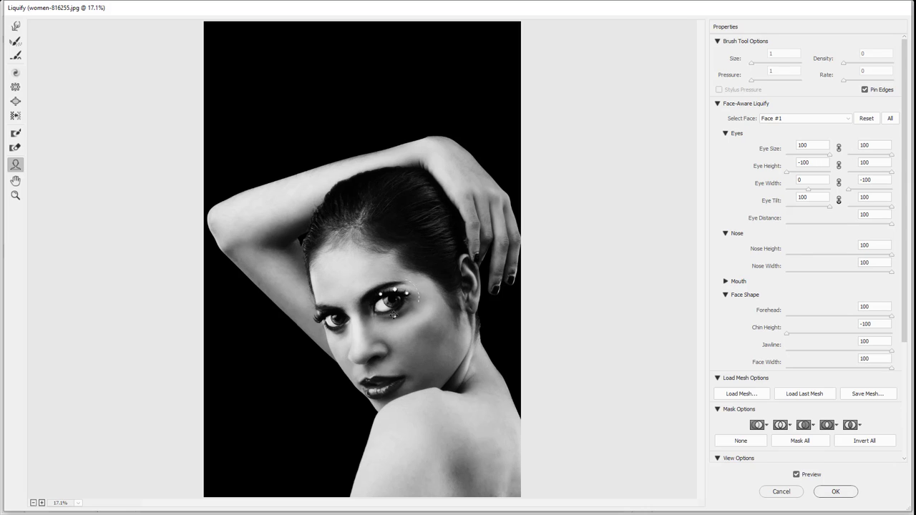
{"action": "left_click_drag", "start_coordinate": [394, 314], "coordinate": [420, 339]}
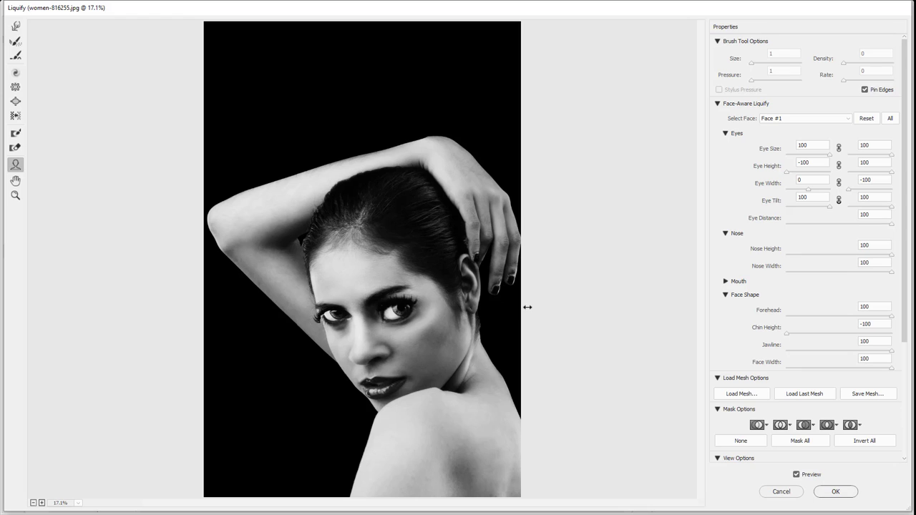
{"action": "left_click_drag", "start_coordinate": [527, 306], "coordinate": [528, 307]}
{"action": "left_click_drag", "start_coordinate": [359, 327], "coordinate": [359, 328]}
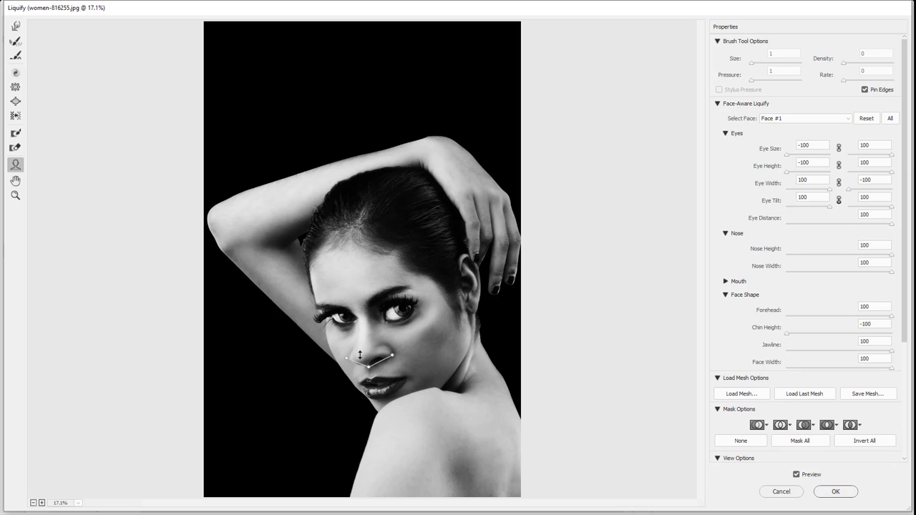
{"action": "left_click_drag", "start_coordinate": [359, 355], "coordinate": [361, 362]}
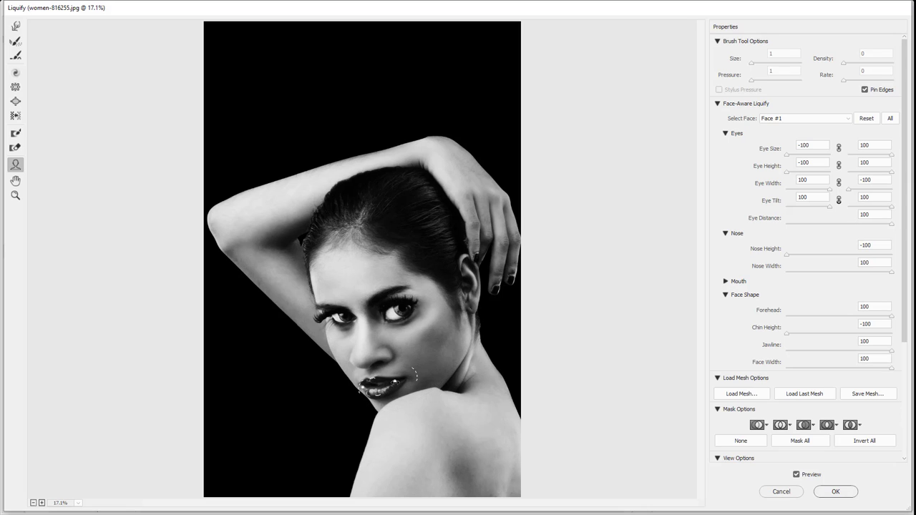
Reshape the face in the preview: smile and mouth width 100, upper and lower lip -100, nose height 100, right eye width 100
{"action": "left_click_drag", "start_coordinate": [395, 381], "coordinate": [412, 350]}
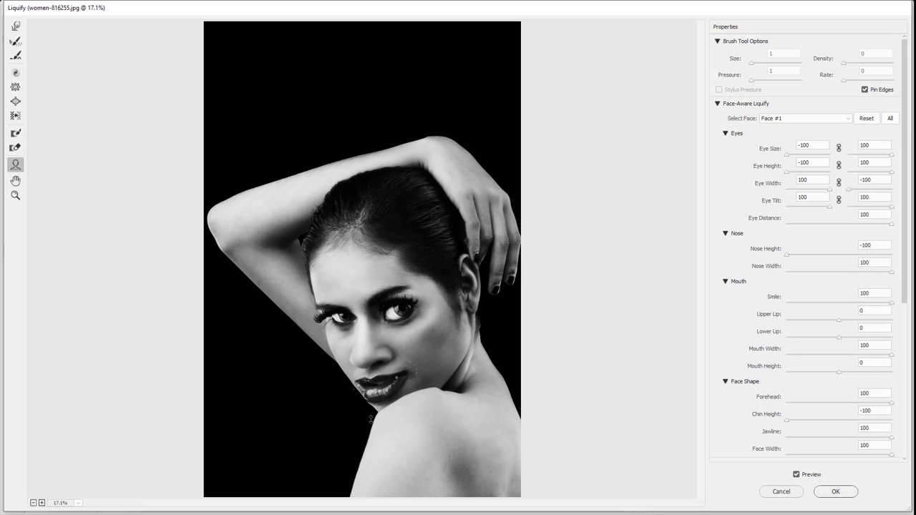
{"action": "left_click_drag", "start_coordinate": [370, 420], "coordinate": [359, 392]}
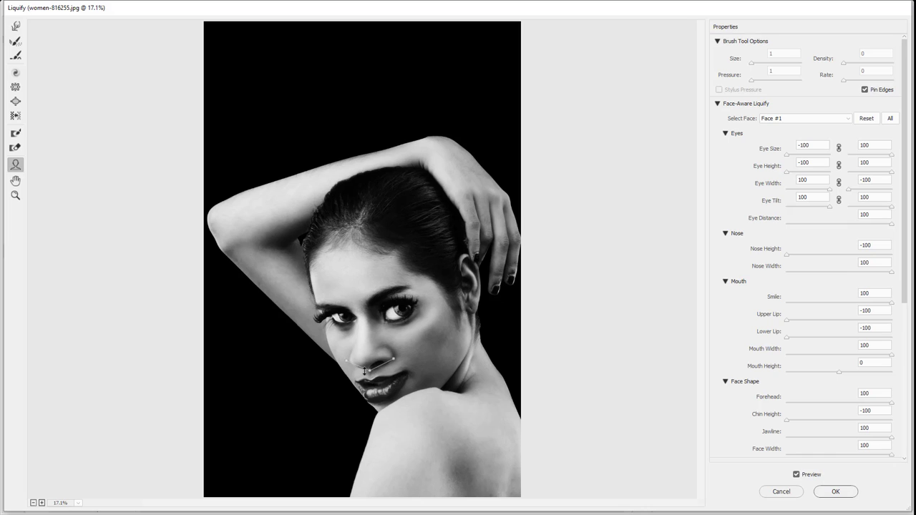
{"action": "key", "text": "alt"}
{"action": "left_click_drag", "start_coordinate": [370, 371], "coordinate": [395, 333]}
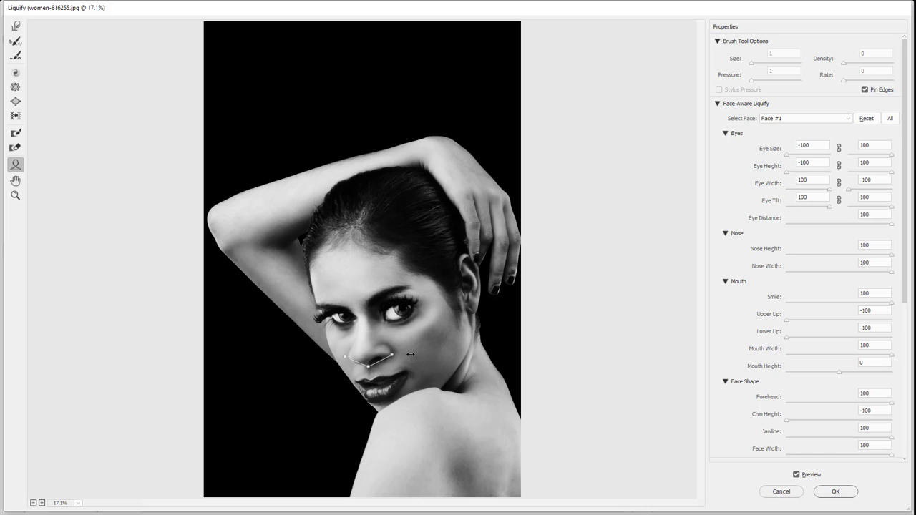
{"action": "left_click_drag", "start_coordinate": [416, 302], "coordinate": [556, 302]}
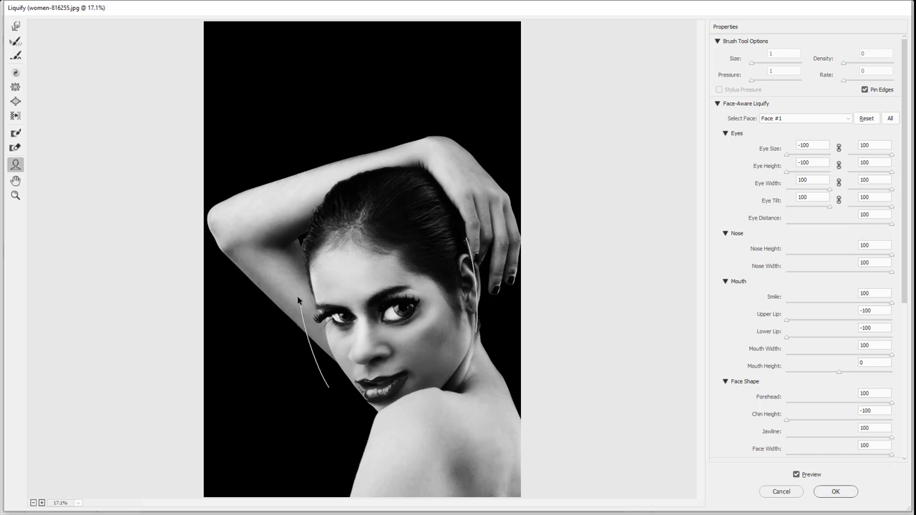
Examine the Liquify mesh up close in the gap between the raised arm and the hair
{"action": "left_click", "coordinate": [15, 180]}
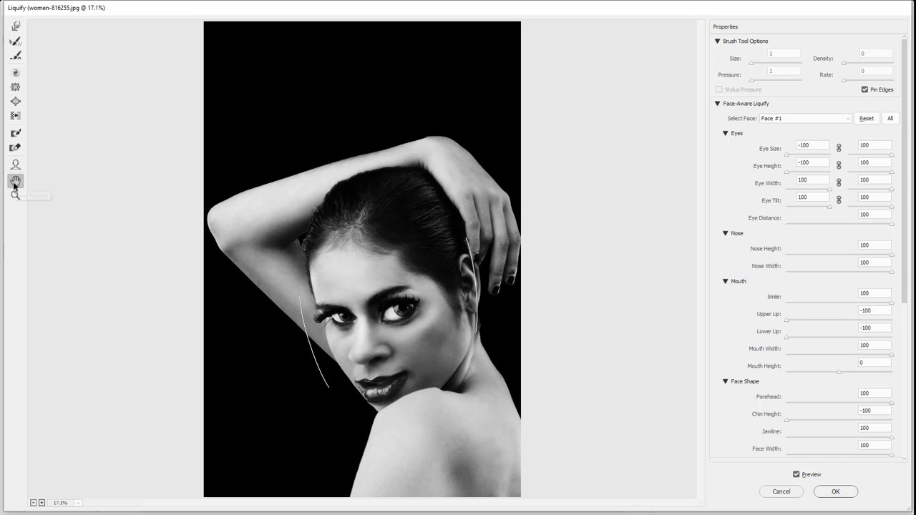
{"action": "left_click", "coordinate": [41, 503]}
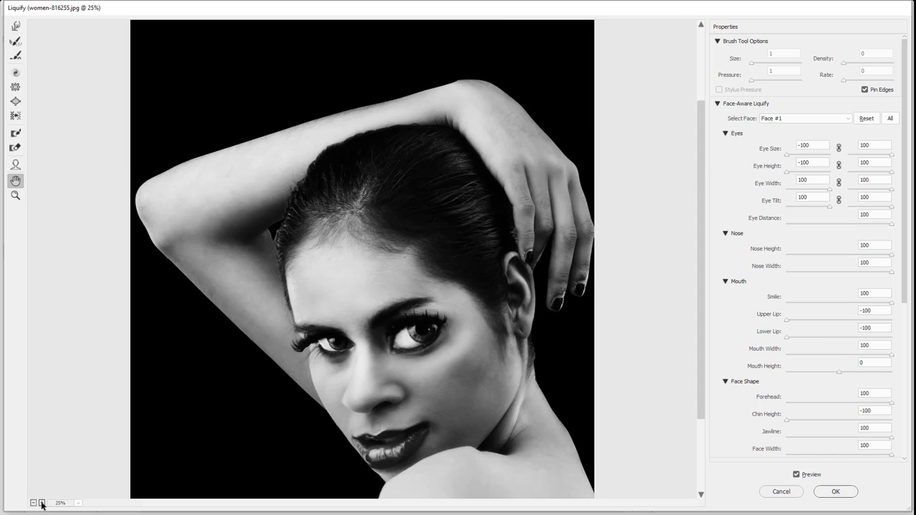
{"action": "left_click", "coordinate": [41, 503]}
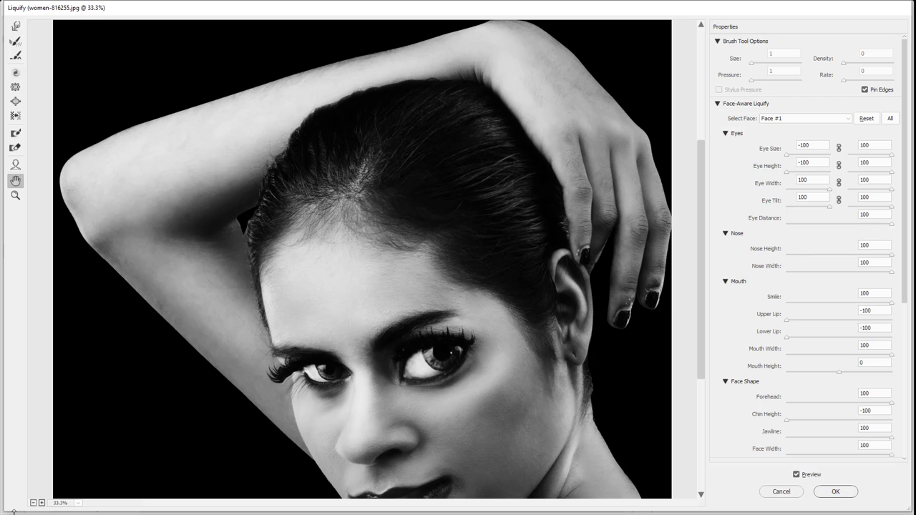
{"action": "mouse_move", "coordinate": [364, 308]}
{"action": "left_mouse_down"}
{"action": "mouse_move", "coordinate": [333, 96]}
{"action": "mouse_move", "coordinate": [323, 405]}
{"action": "mouse_move", "coordinate": [311, 106]}
{"action": "mouse_move", "coordinate": [315, 374]}
{"action": "left_mouse_up"}
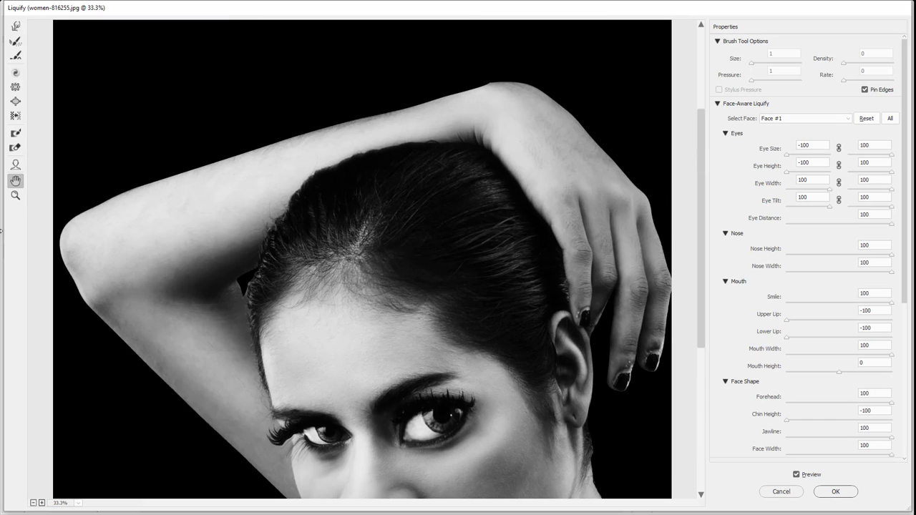
{"action": "left_click", "coordinate": [15, 194]}
{"action": "left_click_drag", "start_coordinate": [255, 289], "coordinate": [231, 287]}
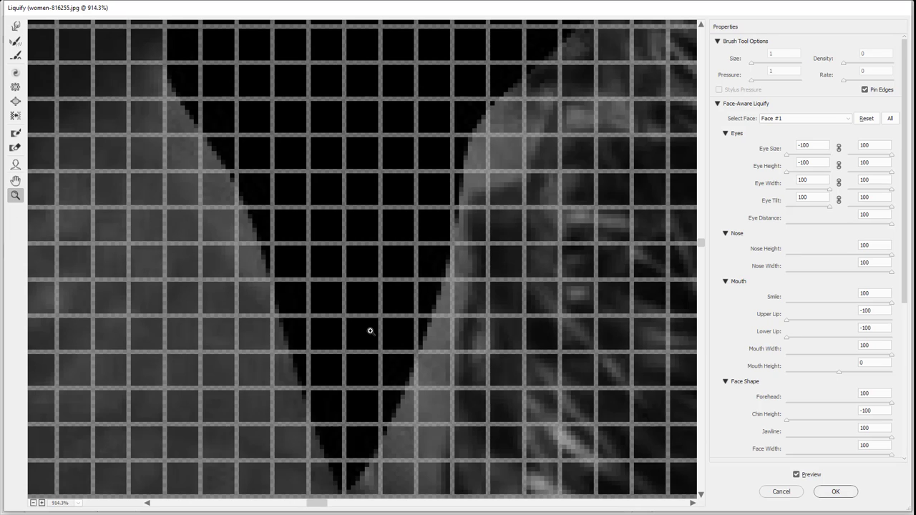
{"action": "left_click", "coordinate": [352, 312], "text": "alt"}
{"action": "left_click", "coordinate": [351, 312], "text": "alt"}
{"action": "left_click", "coordinate": [351, 312], "text": "alt"}
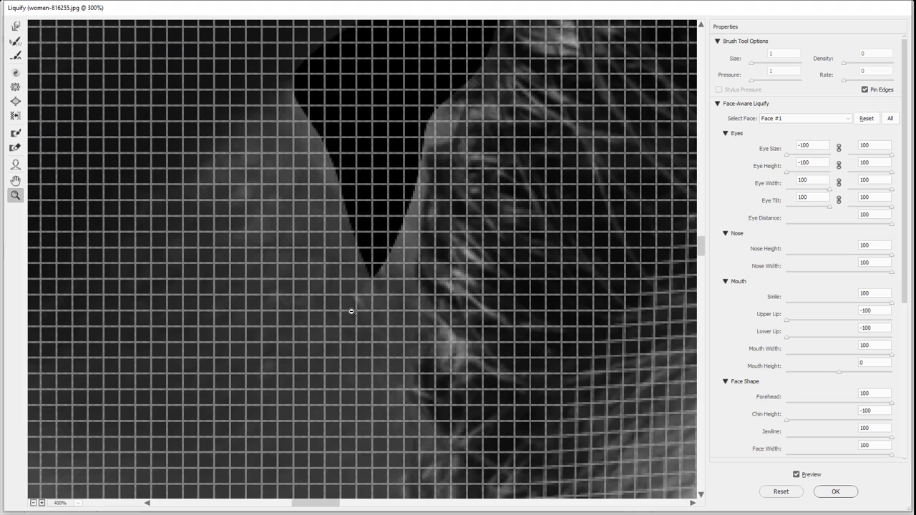
{"action": "left_click", "coordinate": [351, 312], "text": "alt"}
{"action": "left_click", "coordinate": [351, 312], "text": "alt"}
{"action": "left_click", "coordinate": [352, 312], "text": "alt"}
{"action": "left_click", "coordinate": [351, 312], "text": "alt"}
{"action": "left_click", "coordinate": [351, 312], "text": "alt"}
{"action": "left_click", "coordinate": [351, 311], "text": "alt"}
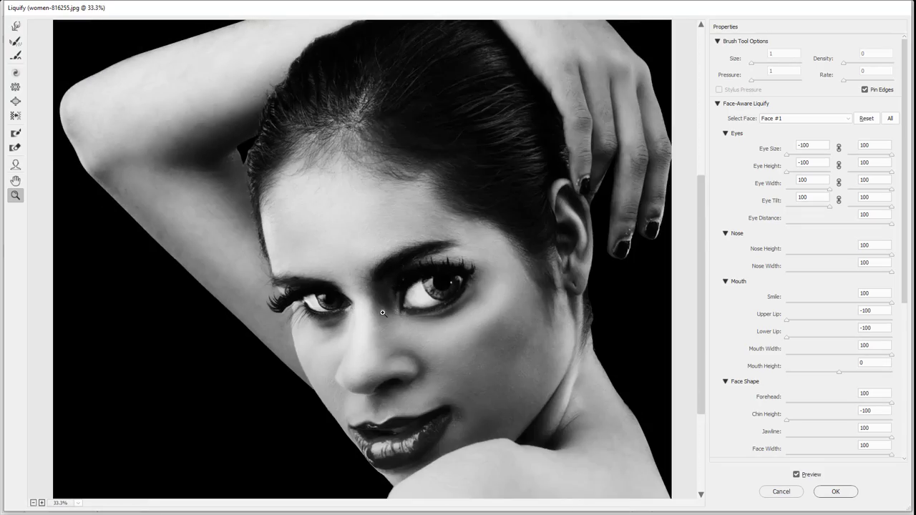
Examine how the mesh is distorted around the nose and mouth
{"action": "left_click", "coordinate": [382, 313]}
{"action": "left_click", "coordinate": [382, 313]}
{"action": "left_click", "coordinate": [382, 313]}
{"action": "left_click_drag", "start_coordinate": [366, 363], "coordinate": [230, 266]}
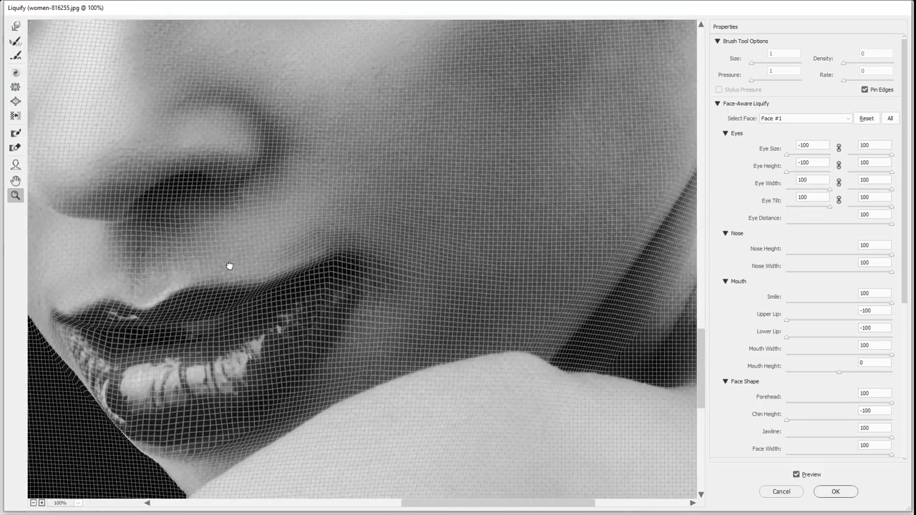
{"action": "left_click", "coordinate": [291, 288]}
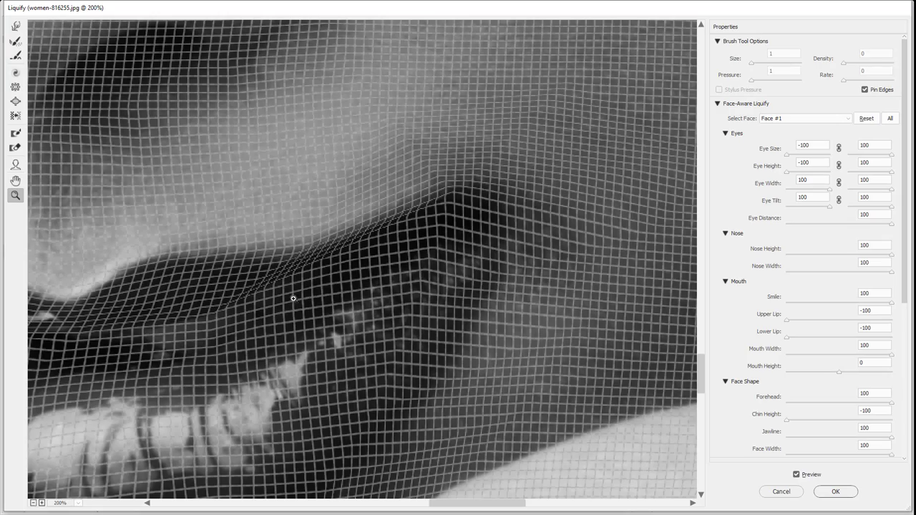
{"action": "left_click", "coordinate": [408, 303], "text": "alt"}
{"action": "left_click", "coordinate": [335, 298], "text": "alt"}
{"action": "left_click", "coordinate": [346, 272], "text": "alt"}
{"action": "left_click", "coordinate": [364, 215], "text": "alt"}
{"action": "mouse_move", "coordinate": [370, 295]}
{"action": "left_mouse_down"}
{"action": "mouse_move", "coordinate": [365, 351]}
{"action": "mouse_move", "coordinate": [333, 363]}
{"action": "left_mouse_up"}
{"action": "left_click", "coordinate": [398, 245], "text": "alt"}
{"action": "left_click", "coordinate": [360, 267]}
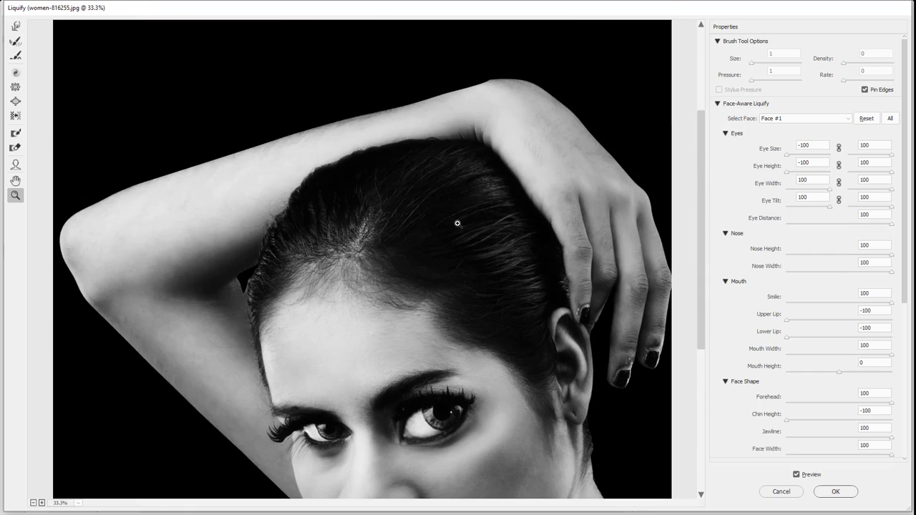
Review the mesh, mask and view options and the whole reshaped face, and apply the Liquify filter
{"action": "scroll", "coordinate": [751, 291], "scroll_direction": "down", "scroll_amount": 5}
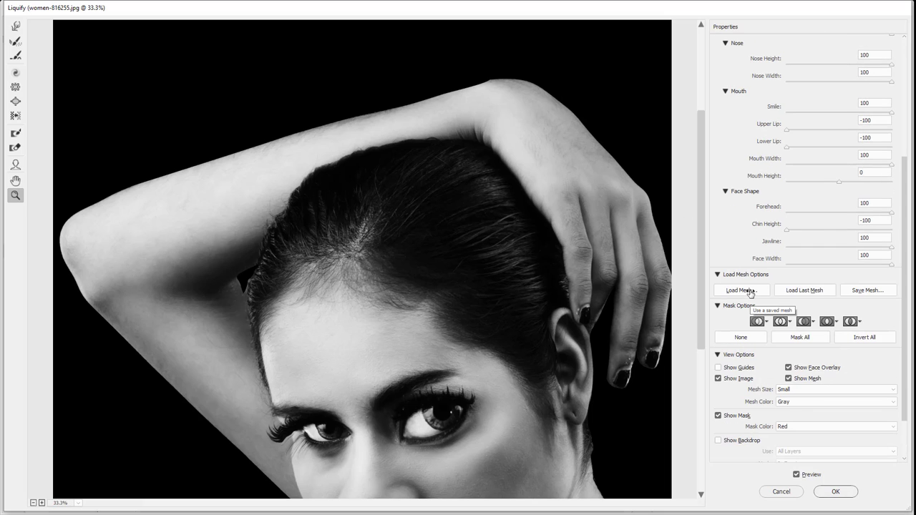
{"action": "scroll", "coordinate": [588, 299], "scroll_direction": "down", "scroll_amount": 5}
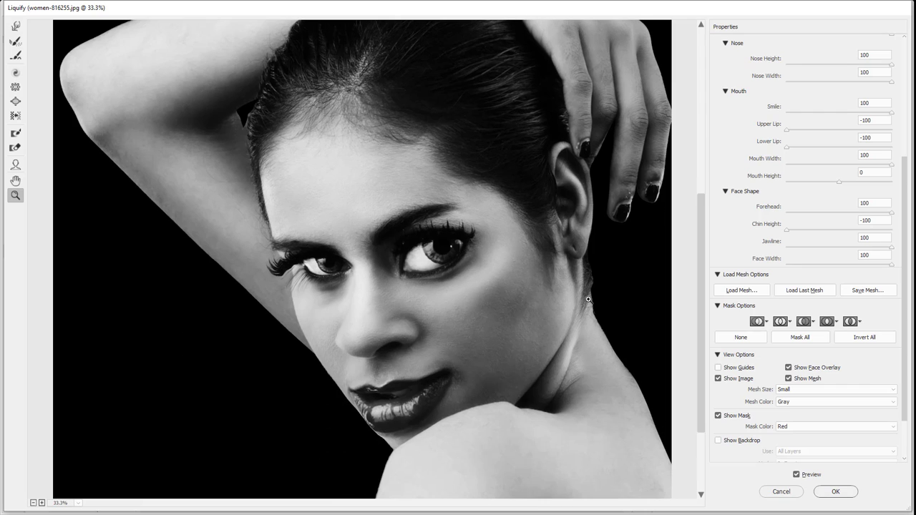
{"action": "left_click", "coordinate": [321, 274], "text": "alt"}
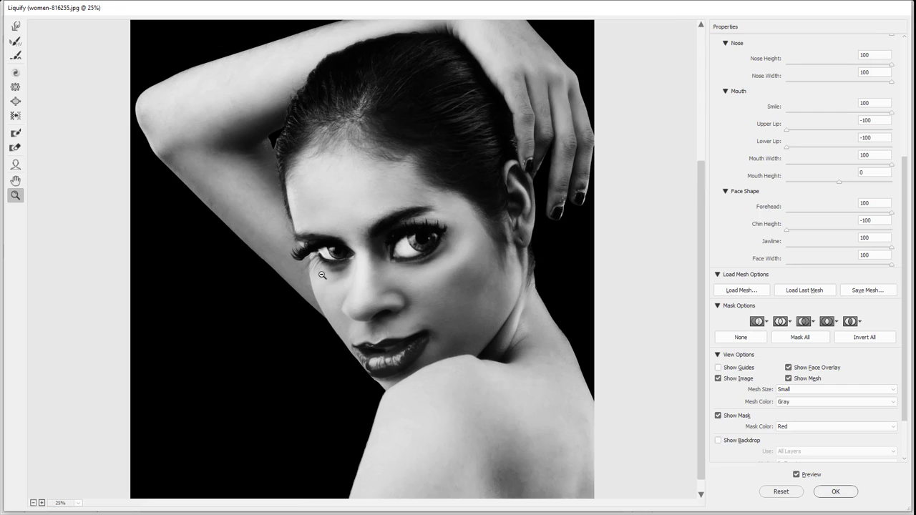
{"action": "left_click", "coordinate": [321, 275], "text": "alt"}
{"action": "left_click", "coordinate": [359, 262]}
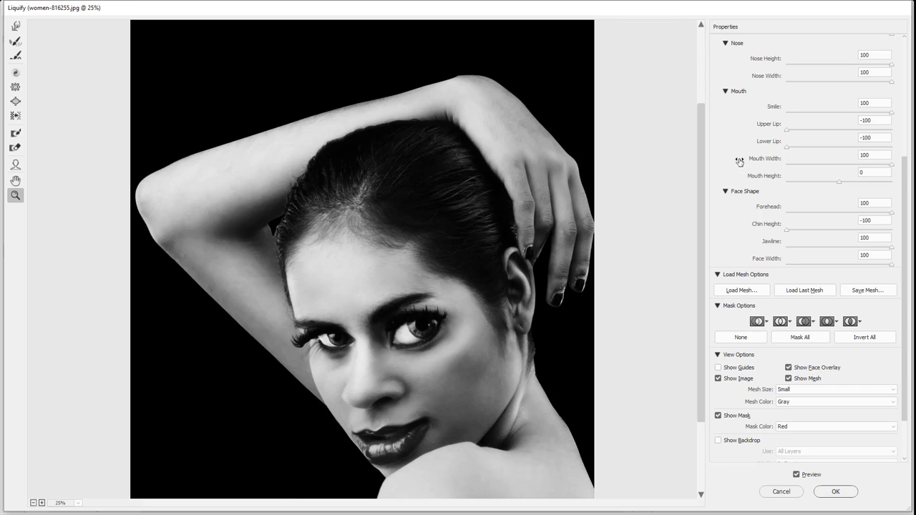
{"action": "left_click", "coordinate": [835, 492]}
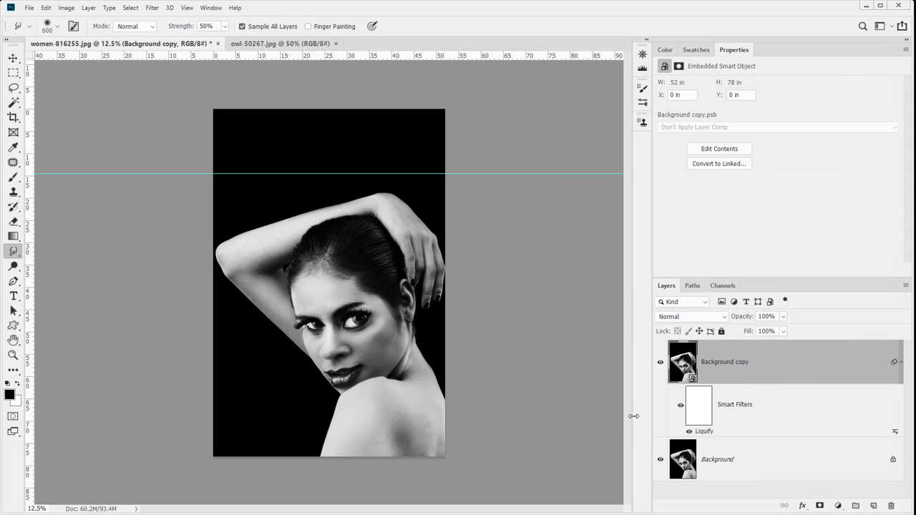
Toggle the visibility of the Background copy layer repeatedly to compare the portrait before and after Liquify, leaving it visible
{"action": "left_click", "coordinate": [660, 362]}
{"action": "left_click", "coordinate": [663, 363]}
{"action": "left_click", "coordinate": [663, 363]}
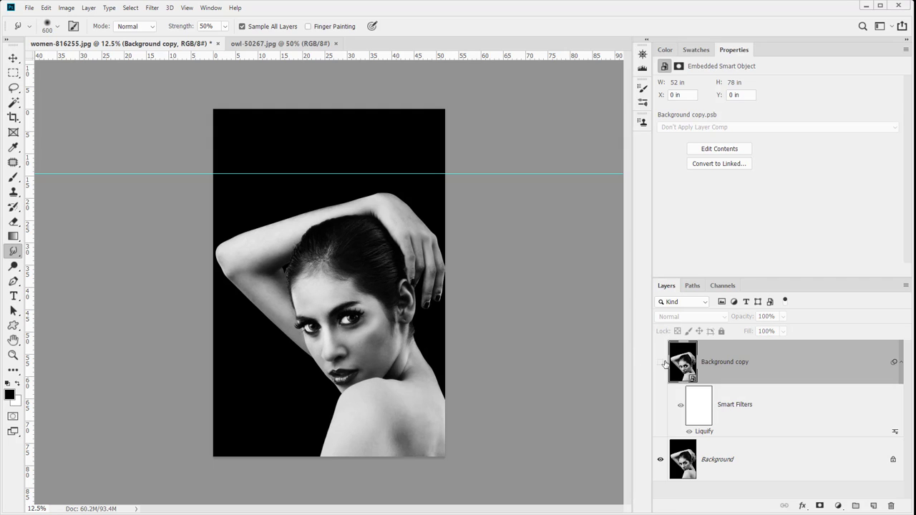
{"action": "left_click", "coordinate": [662, 363]}
{"action": "left_click", "coordinate": [663, 363]}
{"action": "left_click", "coordinate": [663, 363]}
{"action": "left_click", "coordinate": [662, 363]}
{"action": "left_click", "coordinate": [662, 363]}
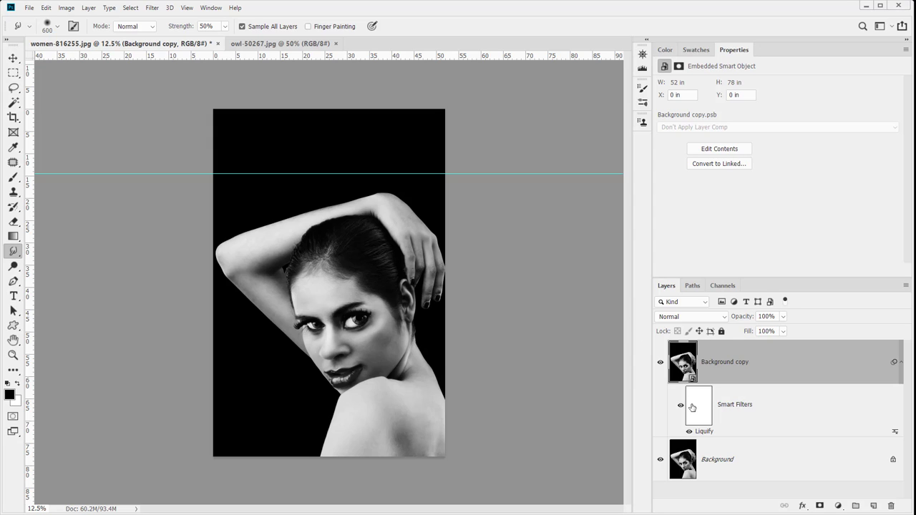
Reopen Liquify, bloat the eye nearer the ear with a size 700 brush and pucker the other eye at size 600
{"action": "left_click", "coordinate": [152, 9]}
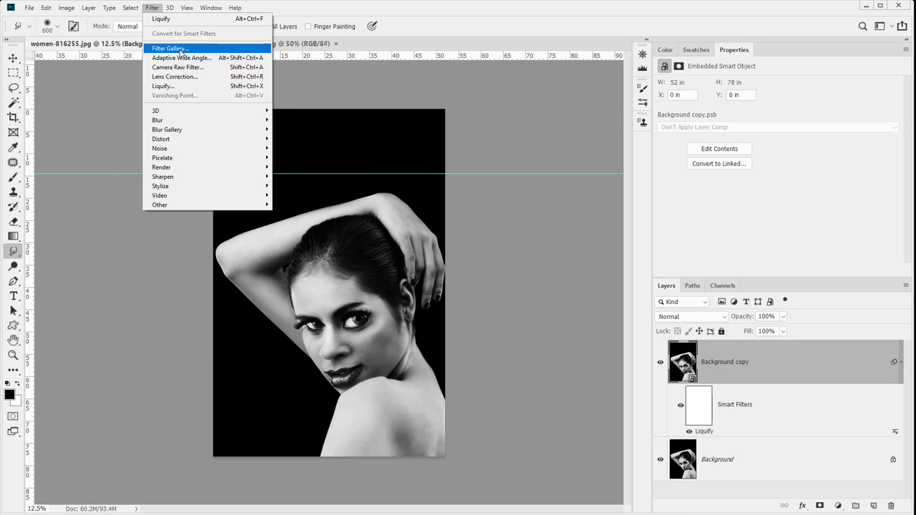
{"action": "left_click", "coordinate": [176, 86]}
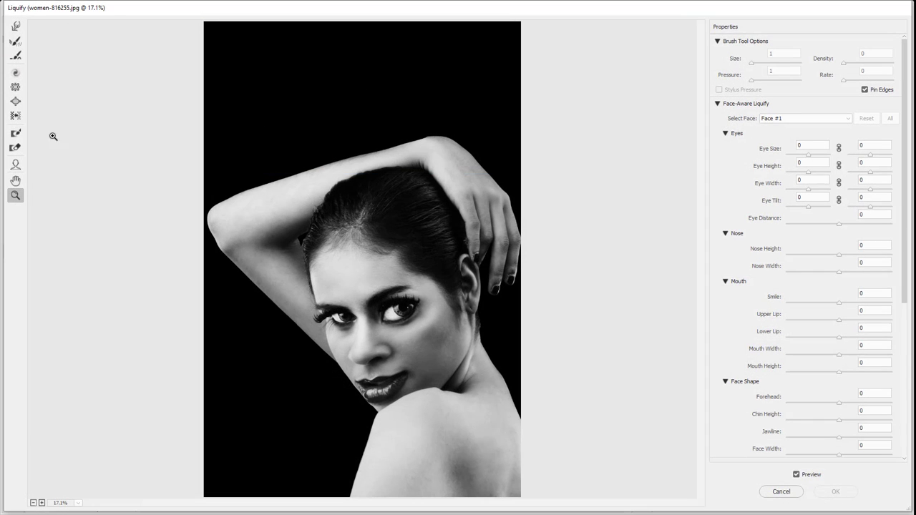
{"action": "left_click", "coordinate": [16, 101]}
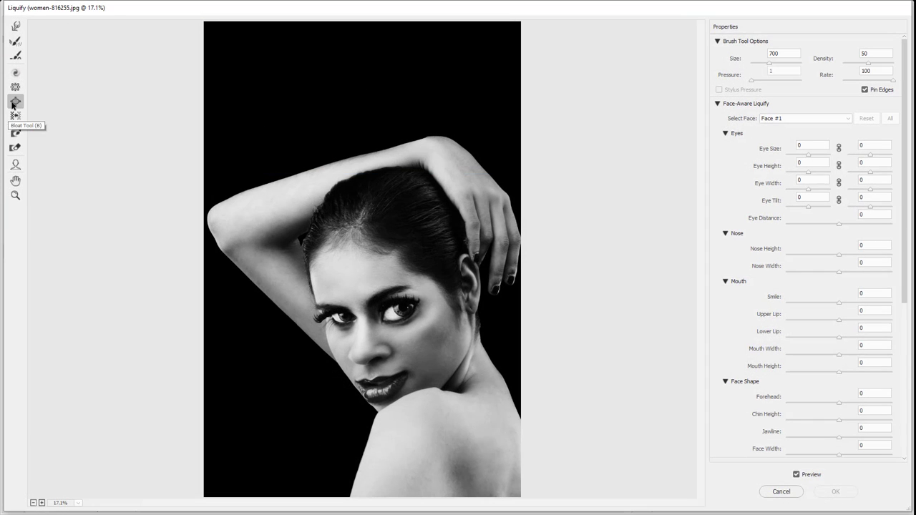
{"action": "left_click_drag", "start_coordinate": [406, 293], "coordinate": [402, 308]}
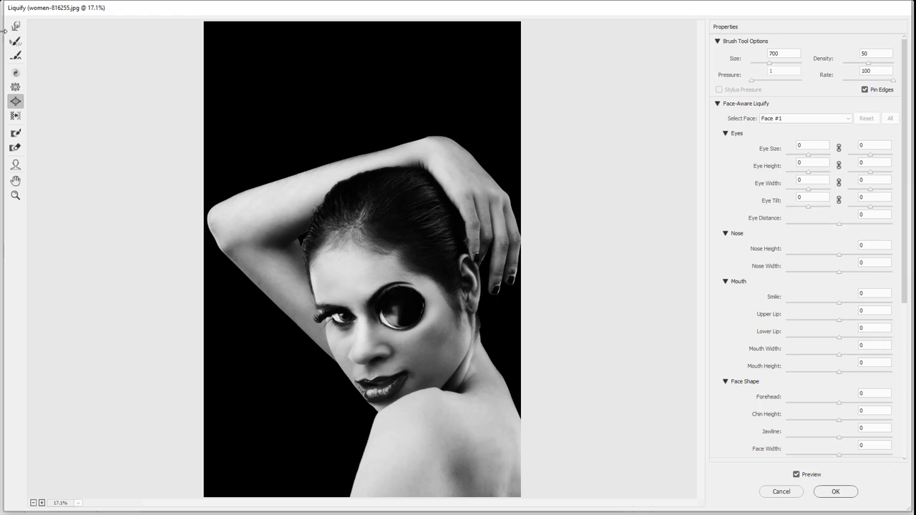
{"action": "left_click", "coordinate": [15, 86]}
{"action": "left_click_drag", "start_coordinate": [338, 315], "coordinate": [338, 315]}
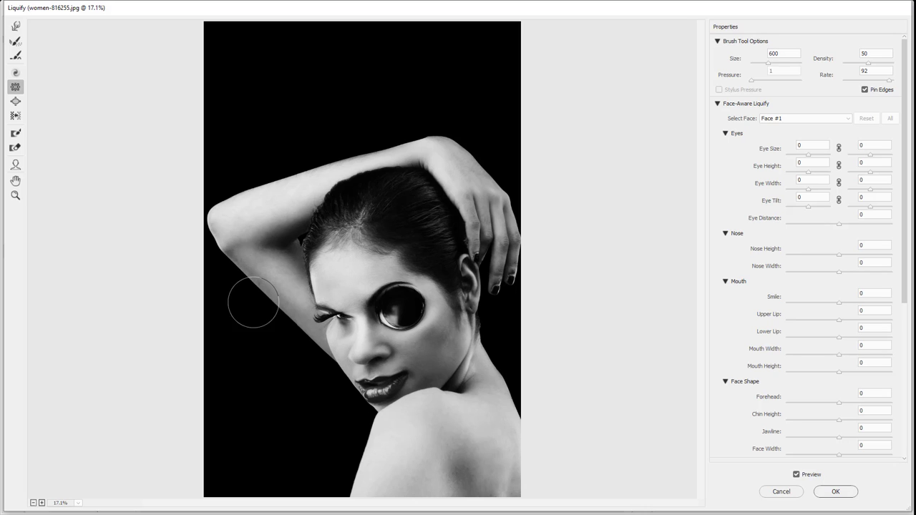
Bloat the mouth with a size 700 brush and pucker the nose with a size 600 brush
{"action": "left_click", "coordinate": [15, 101]}
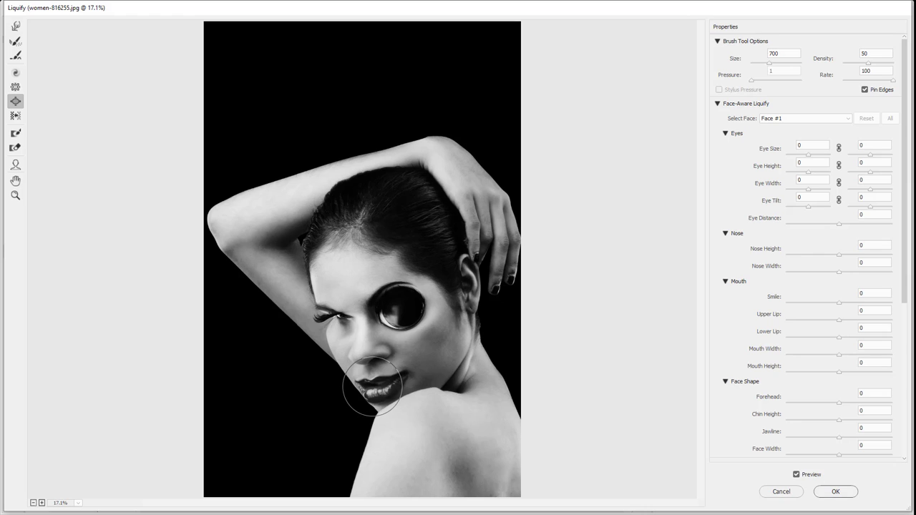
{"action": "mouse_move", "coordinate": [357, 384]}
{"action": "left_mouse_down"}
{"action": "mouse_move", "coordinate": [352, 378]}
{"action": "mouse_move", "coordinate": [364, 397]}
{"action": "mouse_move", "coordinate": [323, 390]}
{"action": "left_mouse_up"}
{"action": "left_click", "coordinate": [15, 87]}
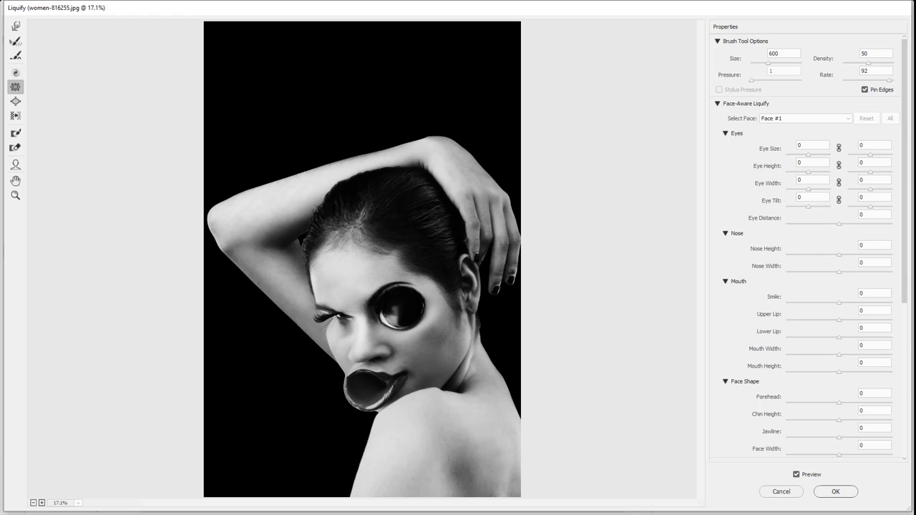
{"action": "left_click_drag", "start_coordinate": [368, 344], "coordinate": [366, 346]}
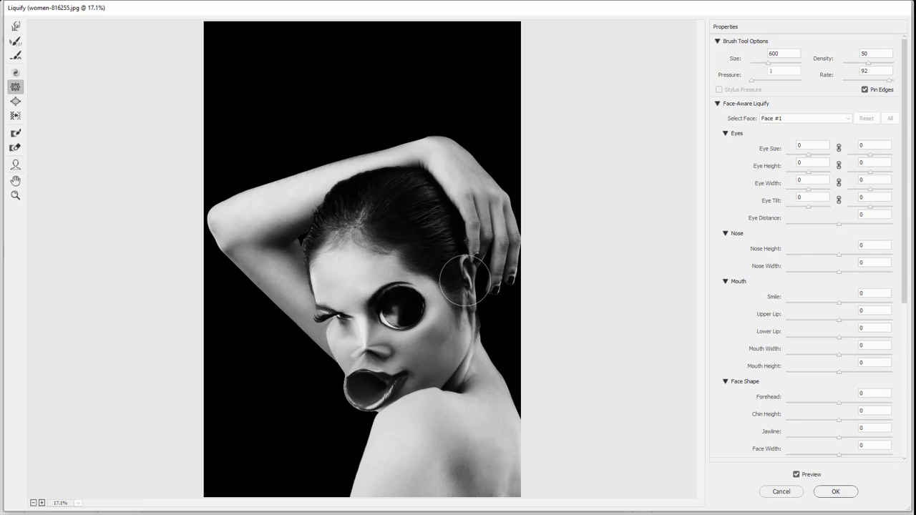
Pucker the ear and the area around the nose and mouth at size 600, and apply the second Liquify filter
{"action": "mouse_move", "coordinate": [466, 279]}
{"action": "left_mouse_down"}
{"action": "mouse_move", "coordinate": [471, 302]}
{"action": "mouse_move", "coordinate": [467, 275]}
{"action": "left_mouse_up"}
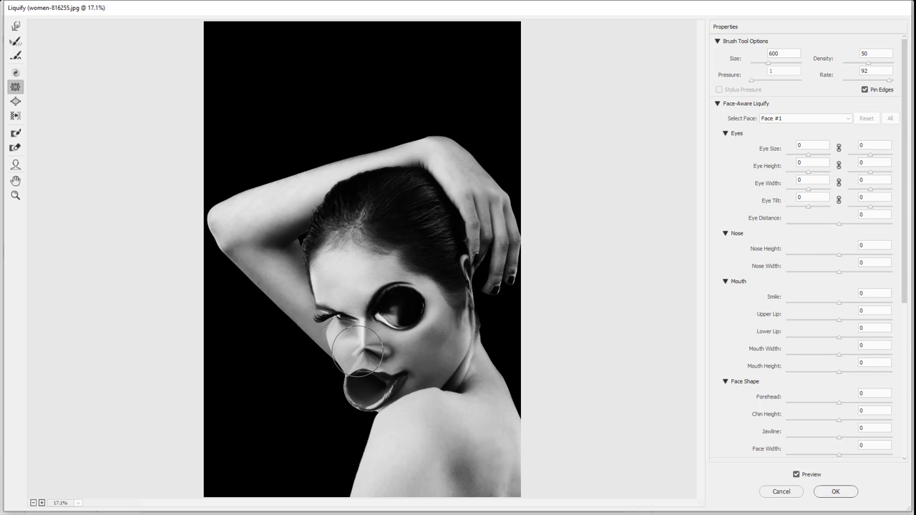
{"action": "mouse_move", "coordinate": [358, 351]}
{"action": "left_mouse_down"}
{"action": "mouse_move", "coordinate": [352, 388]}
{"action": "mouse_move", "coordinate": [368, 378]}
{"action": "mouse_move", "coordinate": [348, 364]}
{"action": "left_mouse_up"}
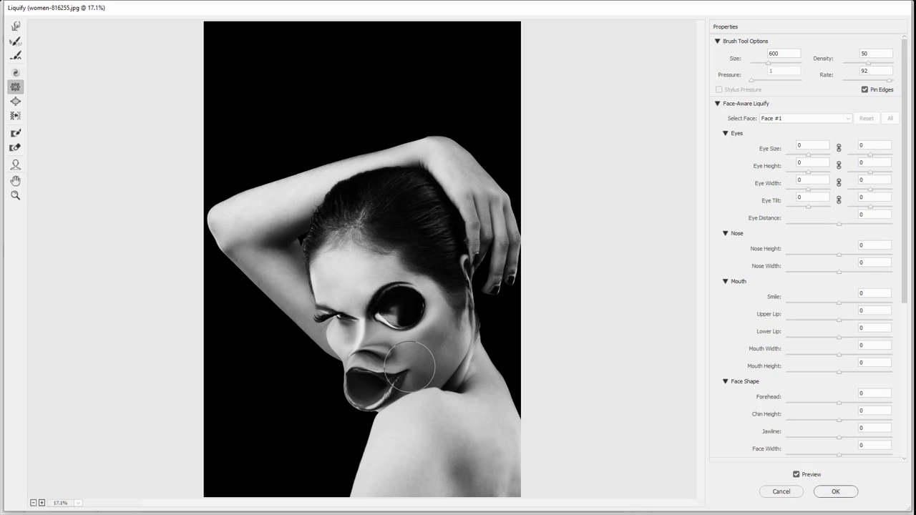
{"action": "mouse_move", "coordinate": [406, 357]}
{"action": "left_mouse_down"}
{"action": "mouse_move", "coordinate": [395, 351]}
{"action": "mouse_move", "coordinate": [367, 370]}
{"action": "left_mouse_up"}
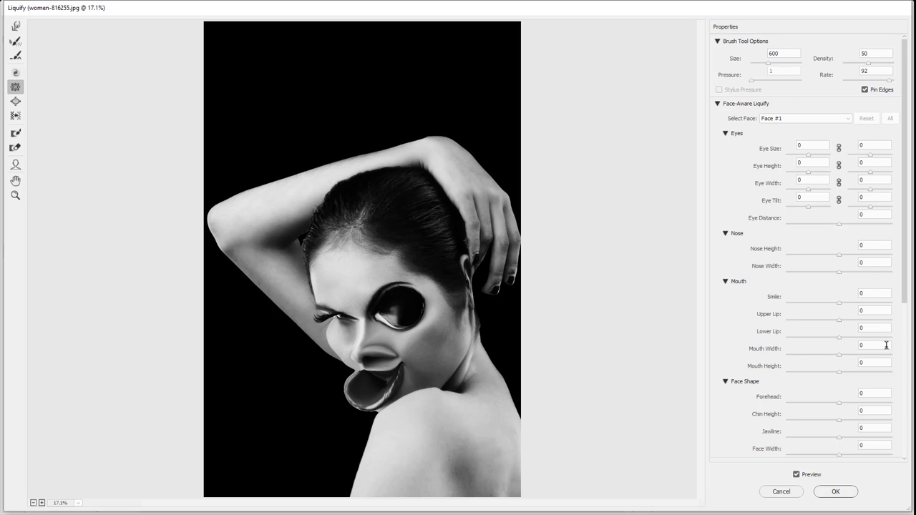
{"action": "left_click", "coordinate": [834, 492]}
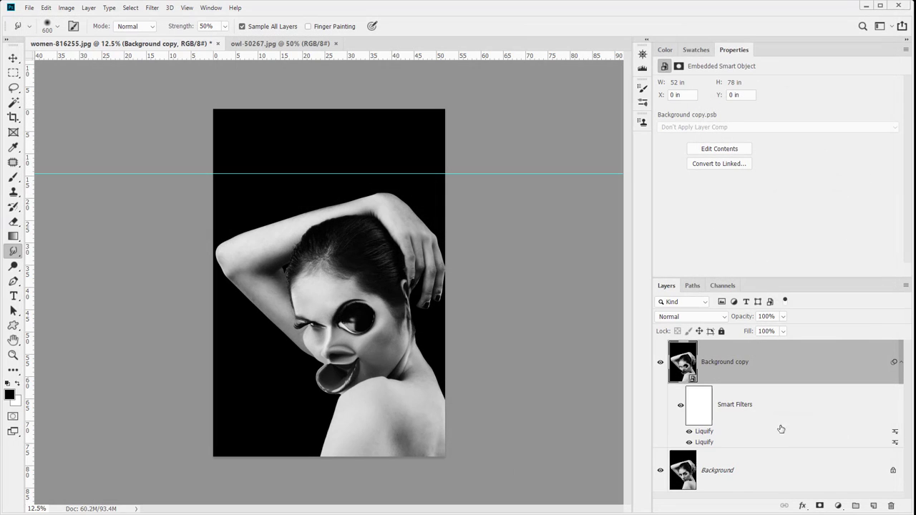
Toggle the Liquify smart filters on the Background copy layer to compare their effects, leaving the upper one hidden
{"action": "left_click", "coordinate": [688, 442]}
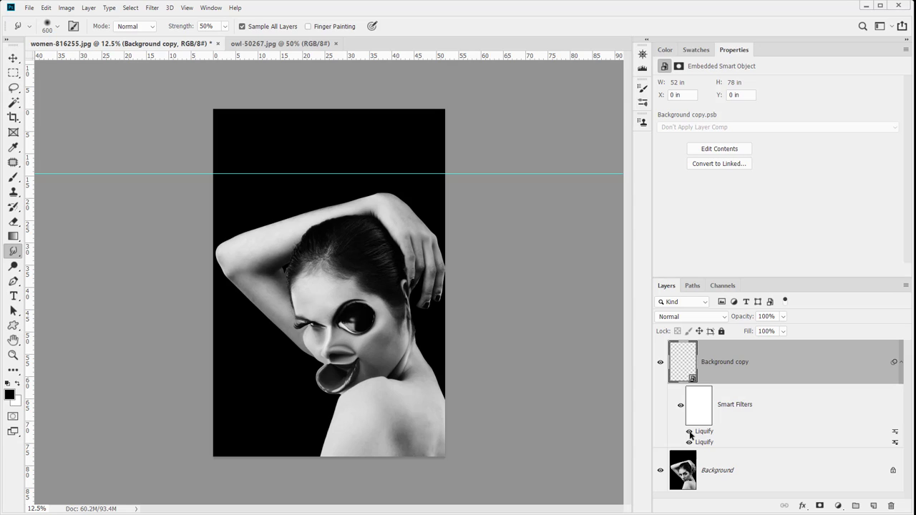
{"action": "left_click", "coordinate": [688, 431]}
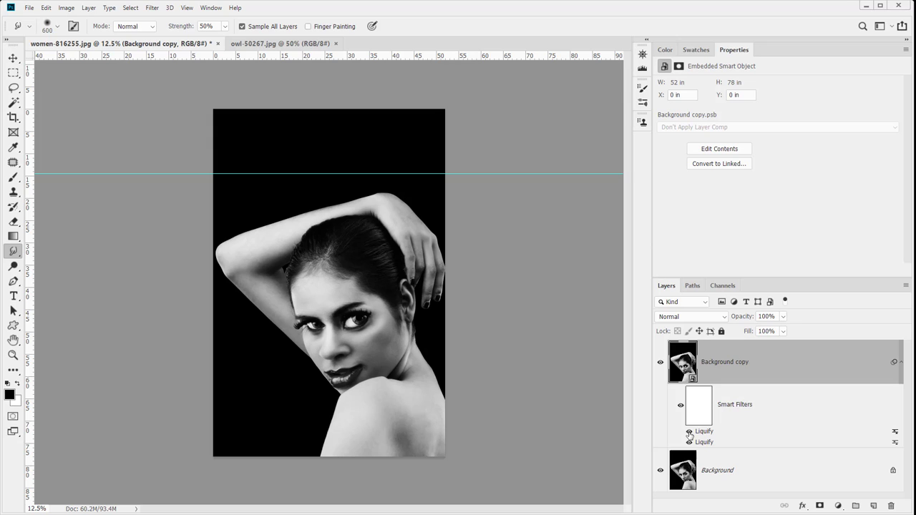
{"action": "left_click", "coordinate": [689, 432]}
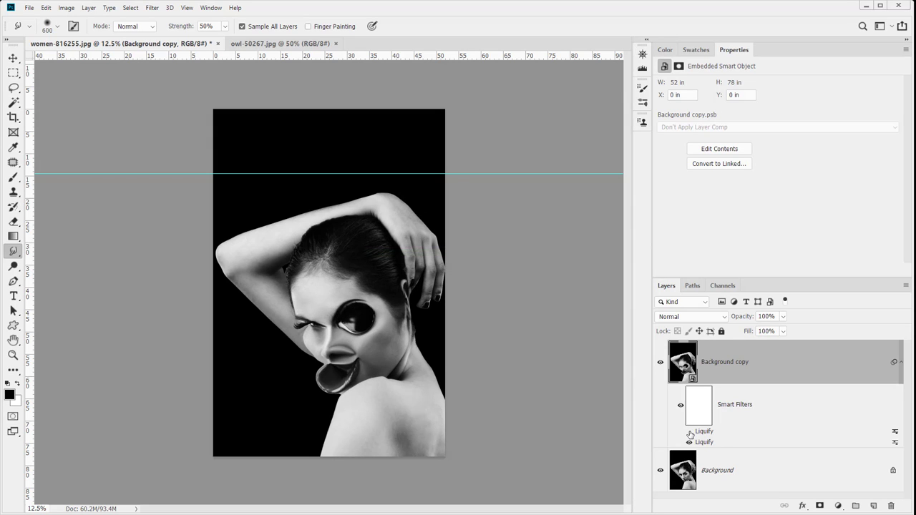
{"action": "left_click", "coordinate": [688, 431]}
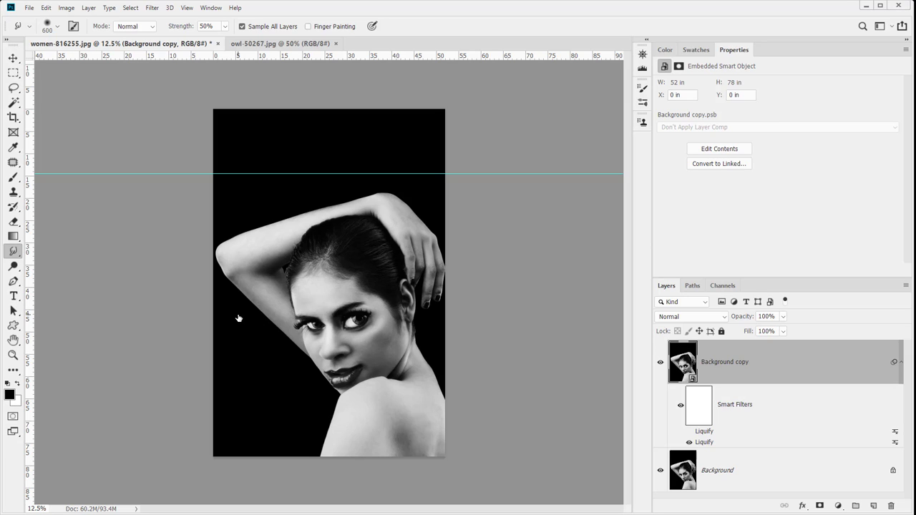